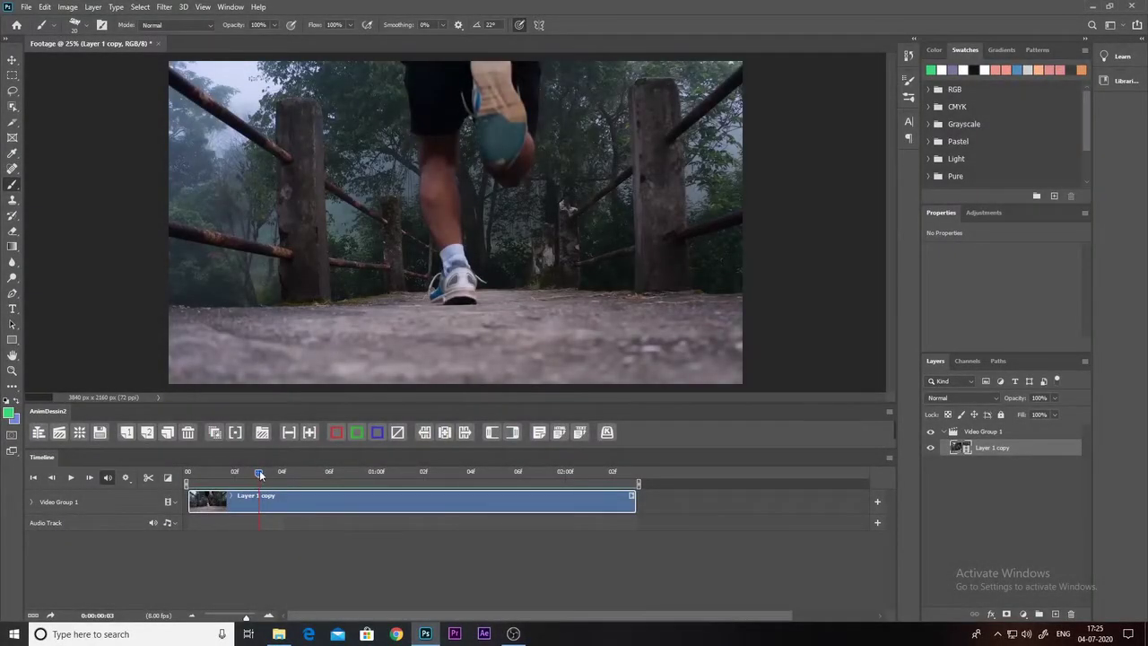
Add a new blank video layer above Video Group 1 and align its clip with the start of the timeline.
drag(260, 474, 192, 492)
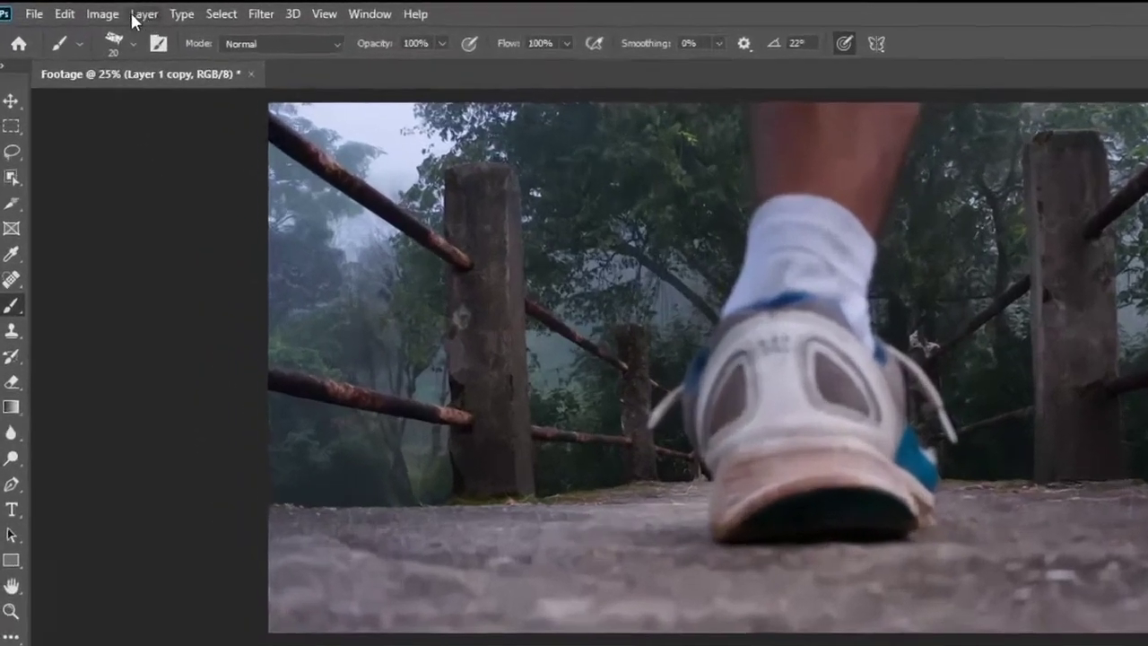
click(93, 7)
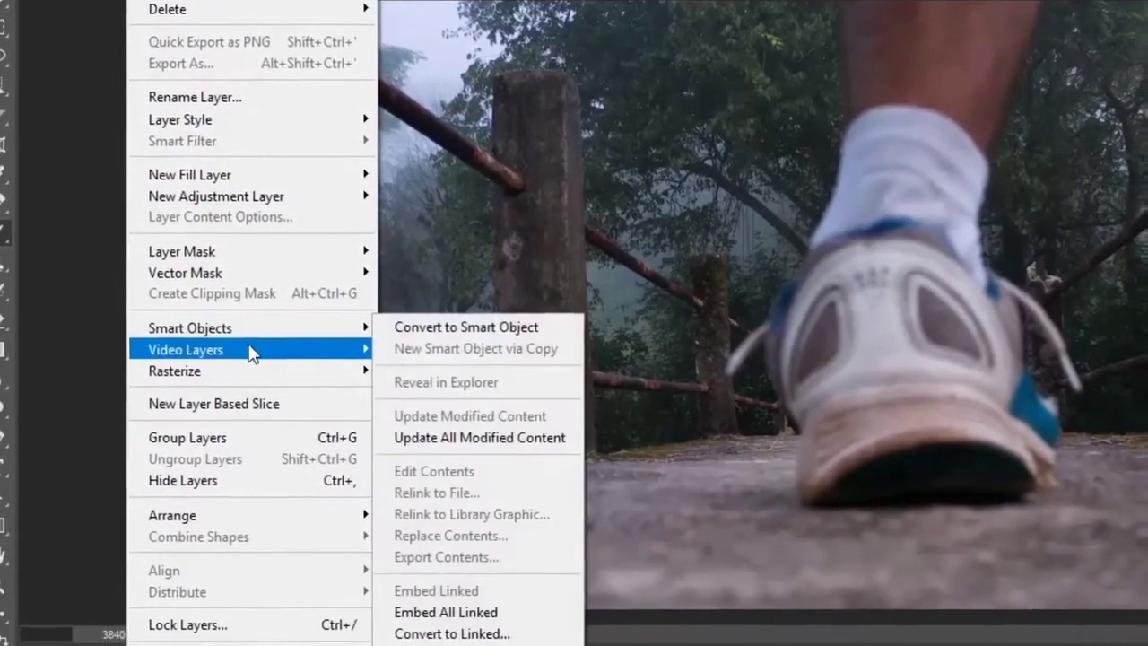
mouse_move(292, 363)
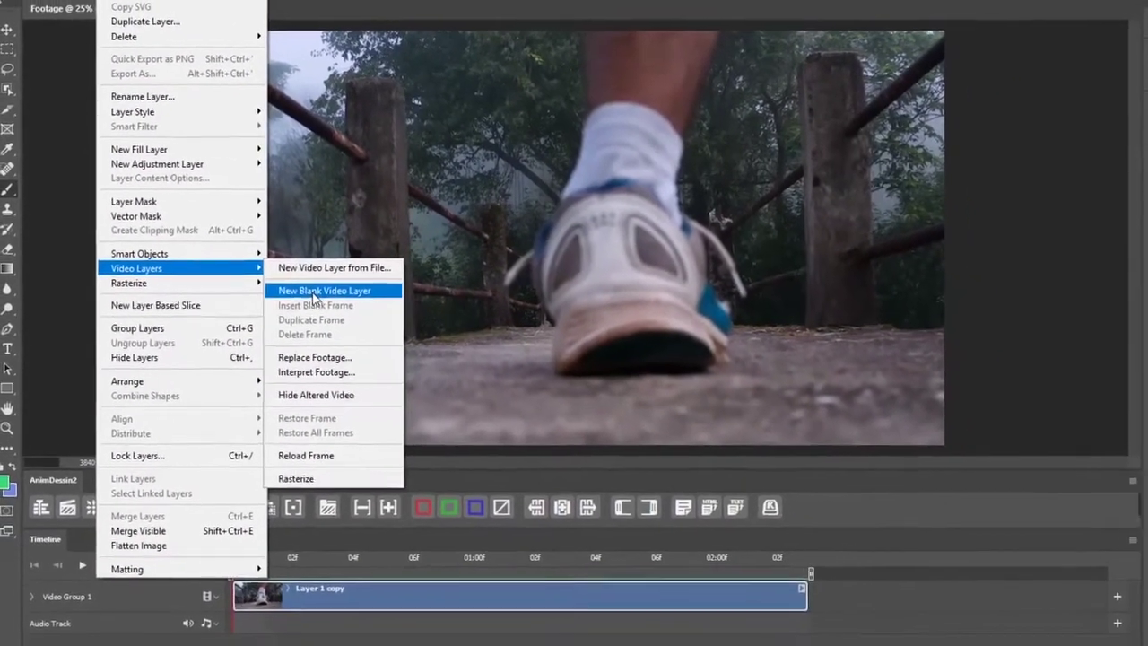
click(357, 308)
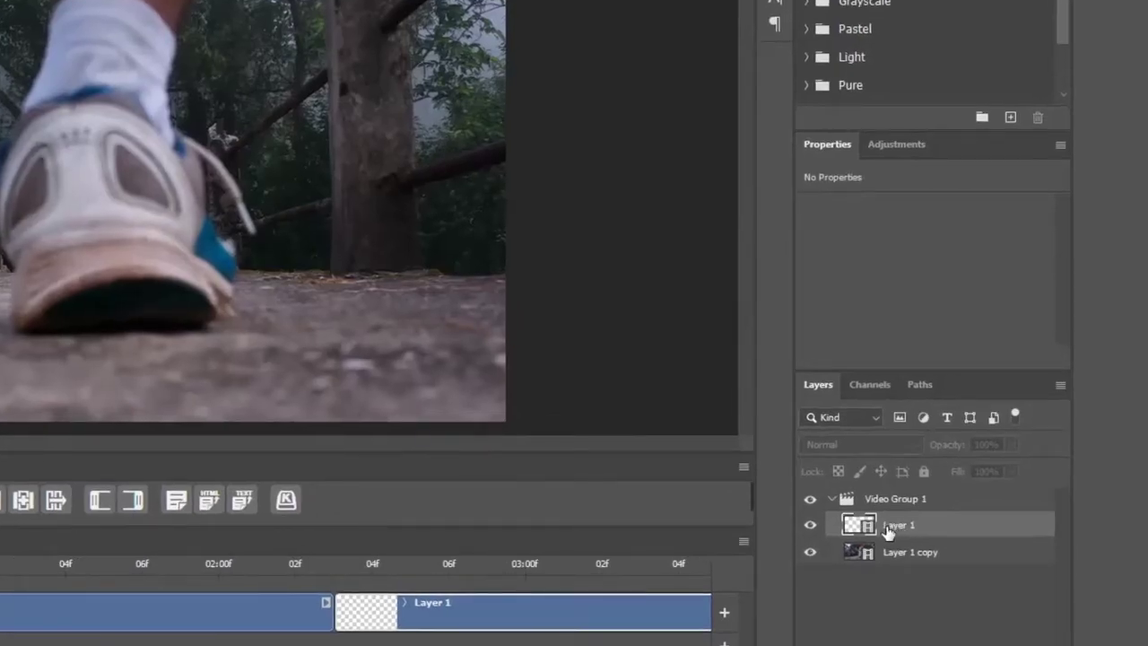
drag(889, 523, 909, 487)
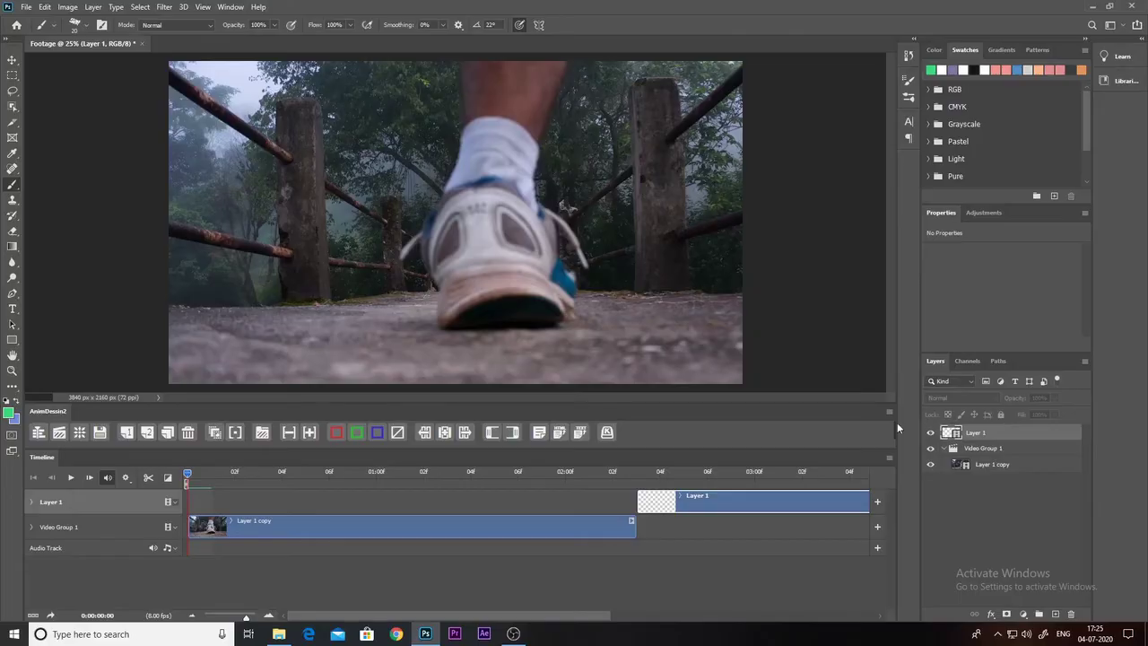
drag(658, 499, 212, 506)
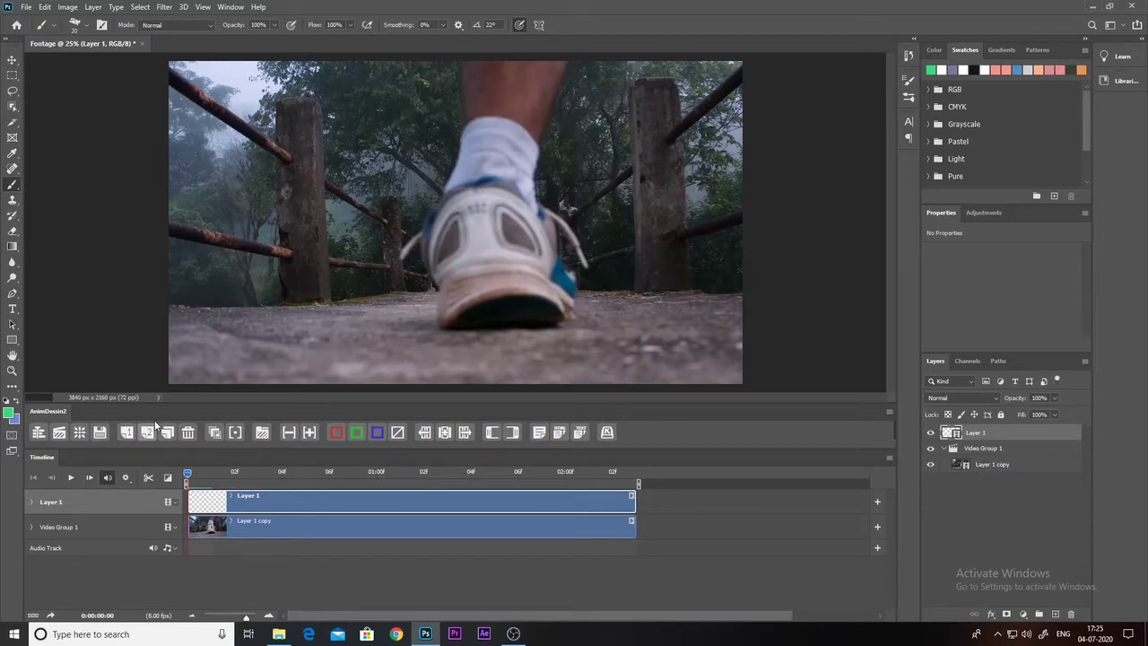
Set the foreground color to black.
click(11, 413)
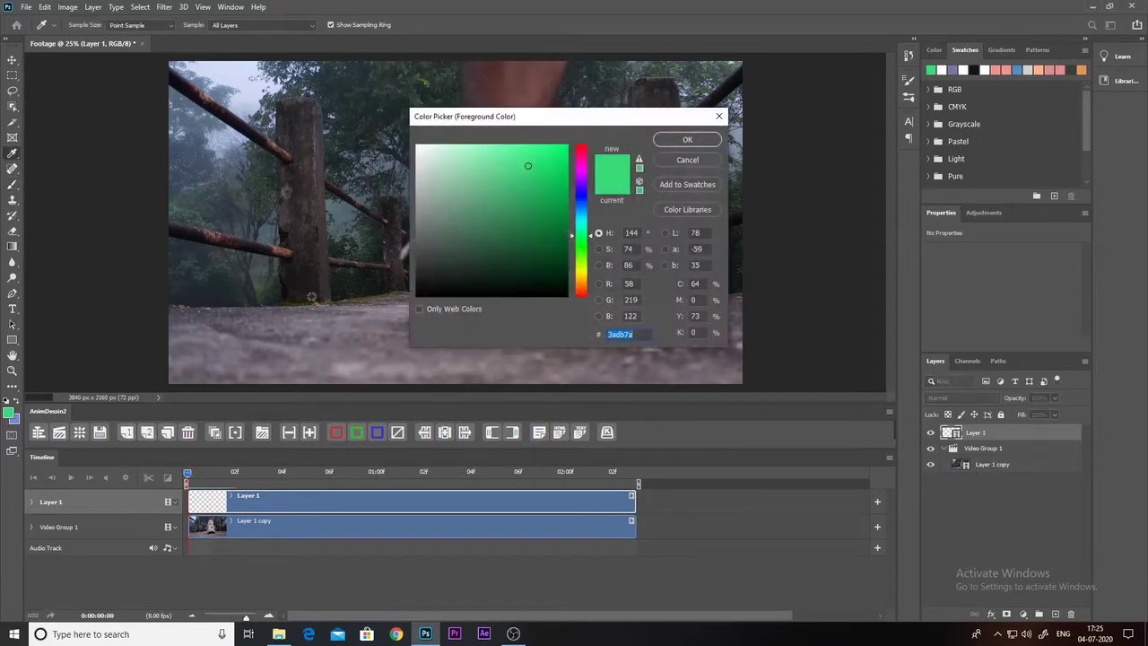
drag(428, 261, 415, 298)
click(687, 140)
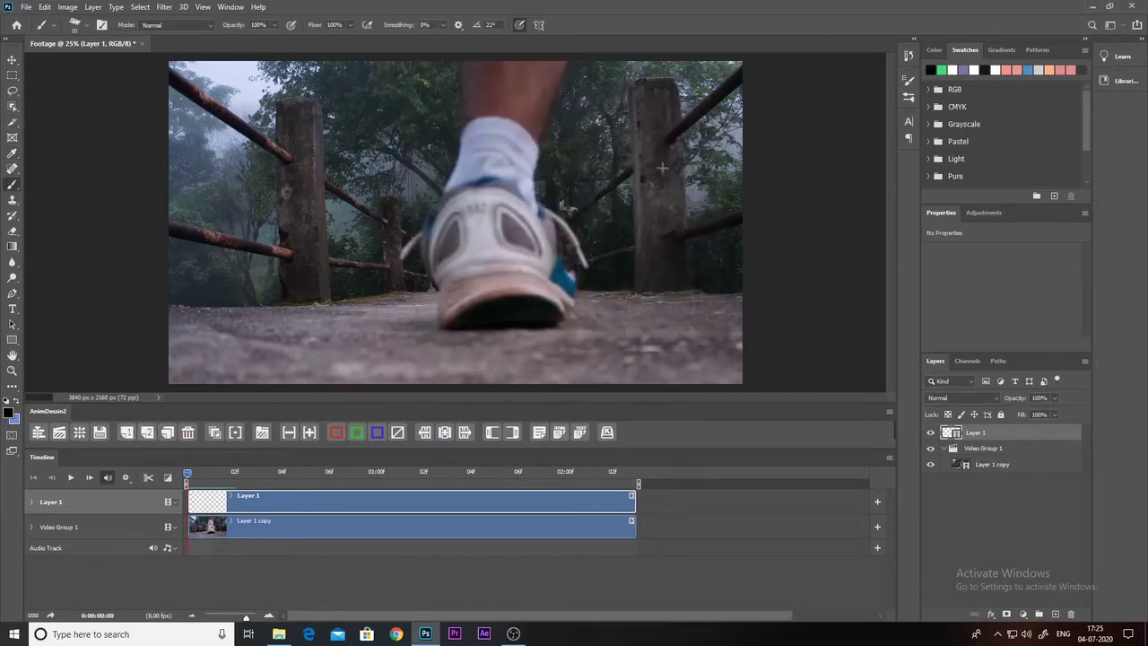
Choose the Drawing Brush preset from the brush library for painting.
click(909, 82)
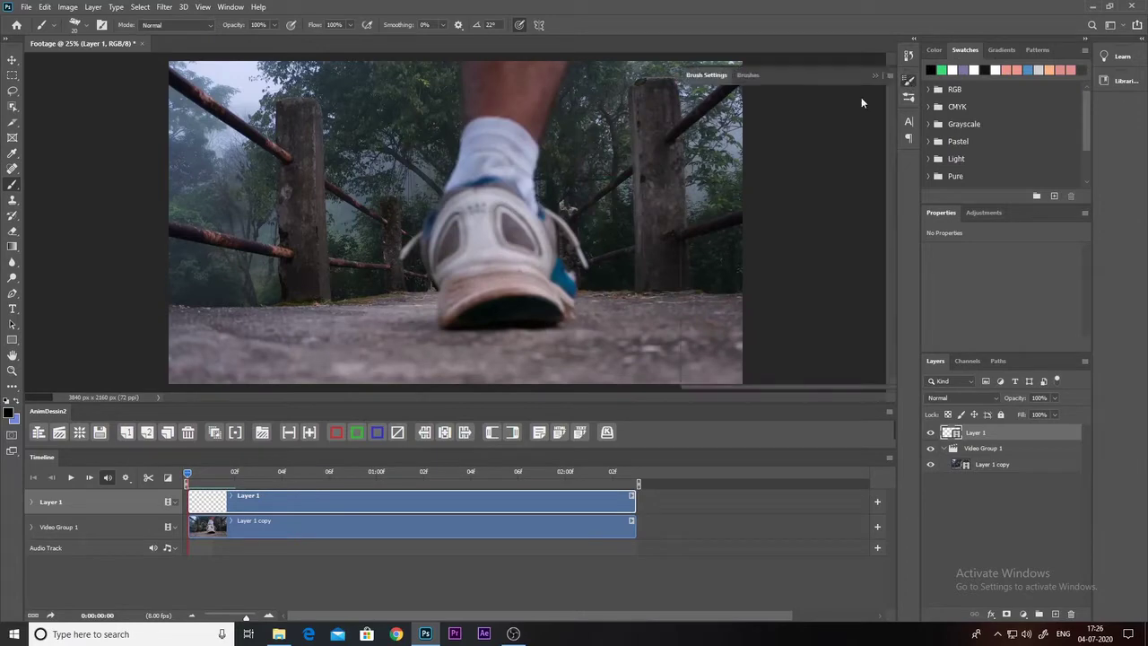
click(746, 76)
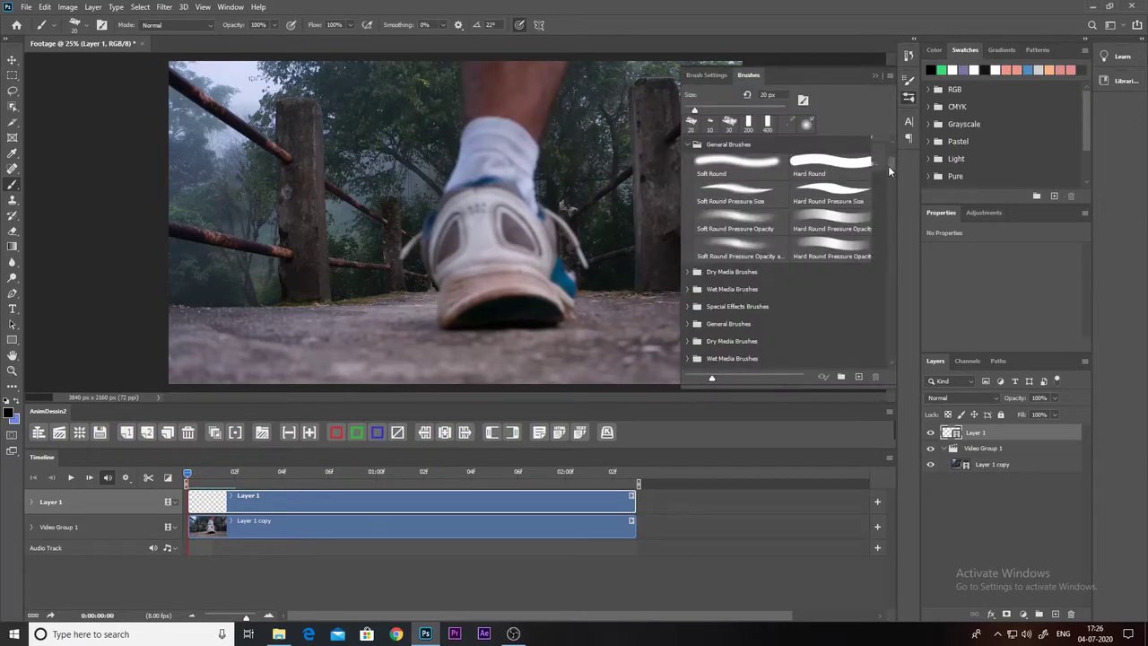
drag(888, 165, 880, 360)
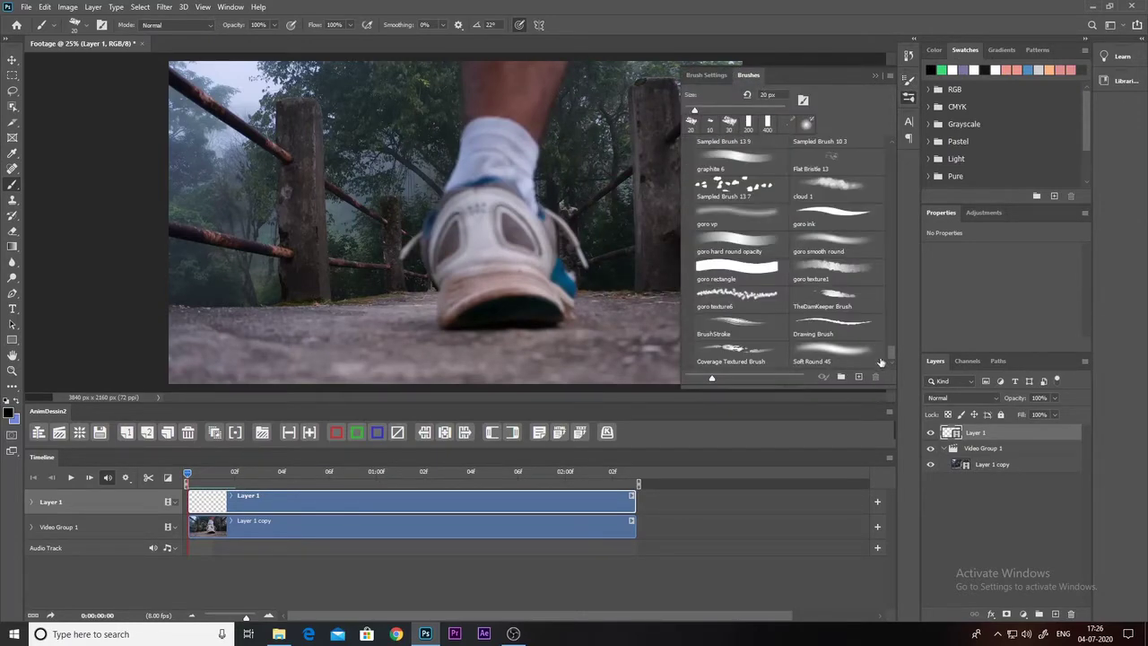
click(852, 324)
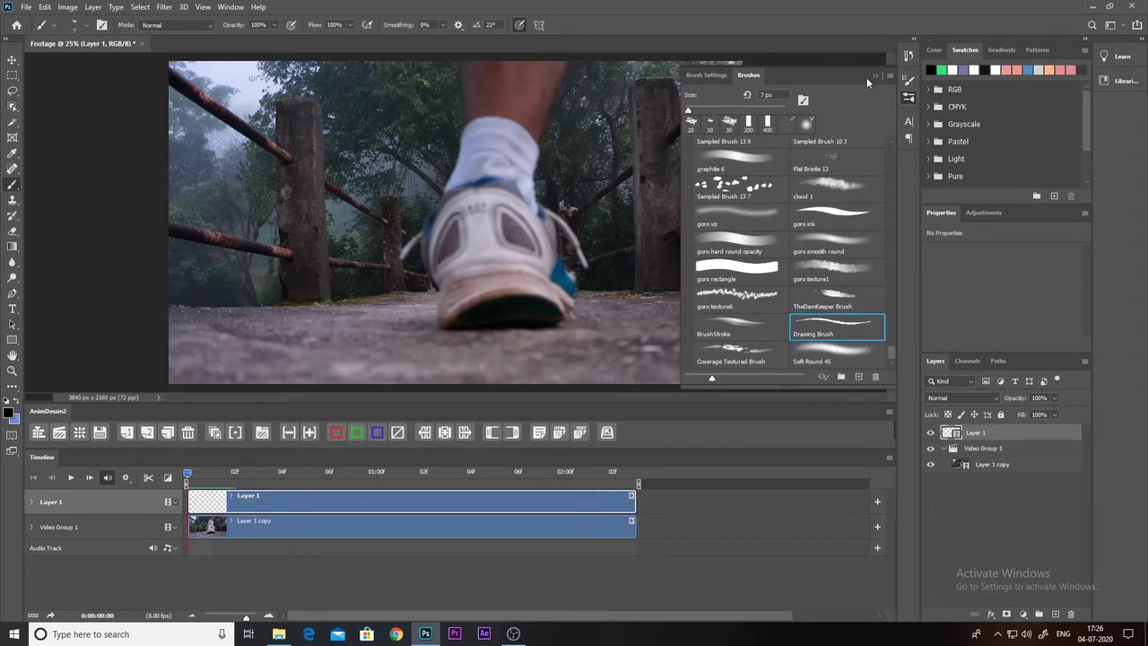
click(874, 76)
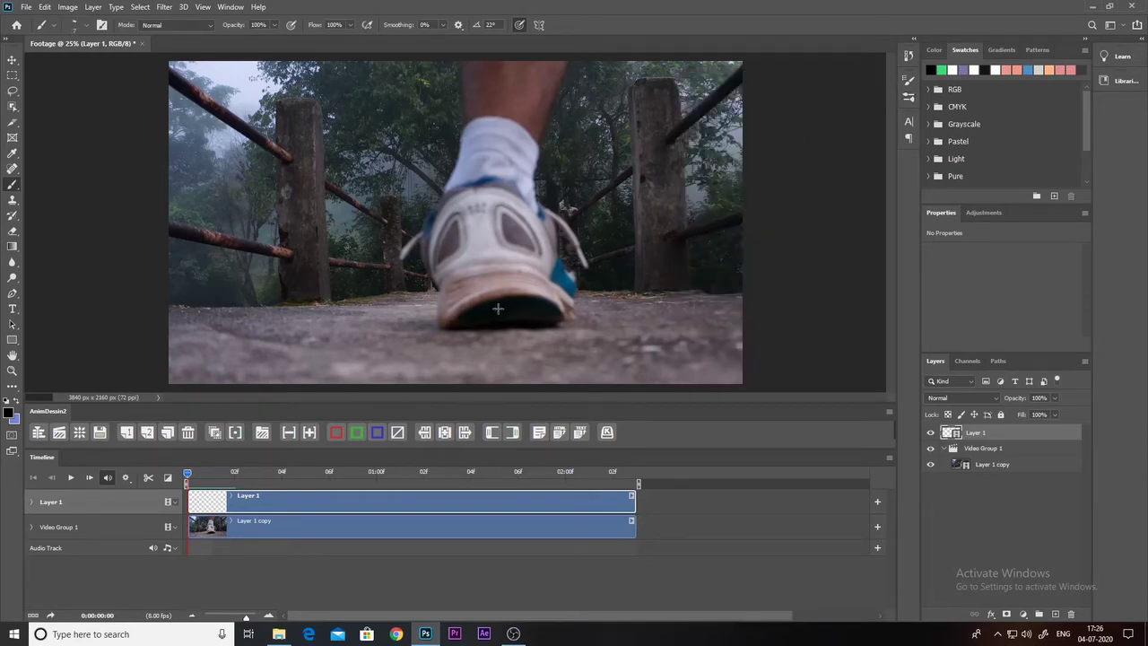
Try tracing both edges of the bare leg above the sock in black on Layer 1.
scroll(495, 302, up, 2)
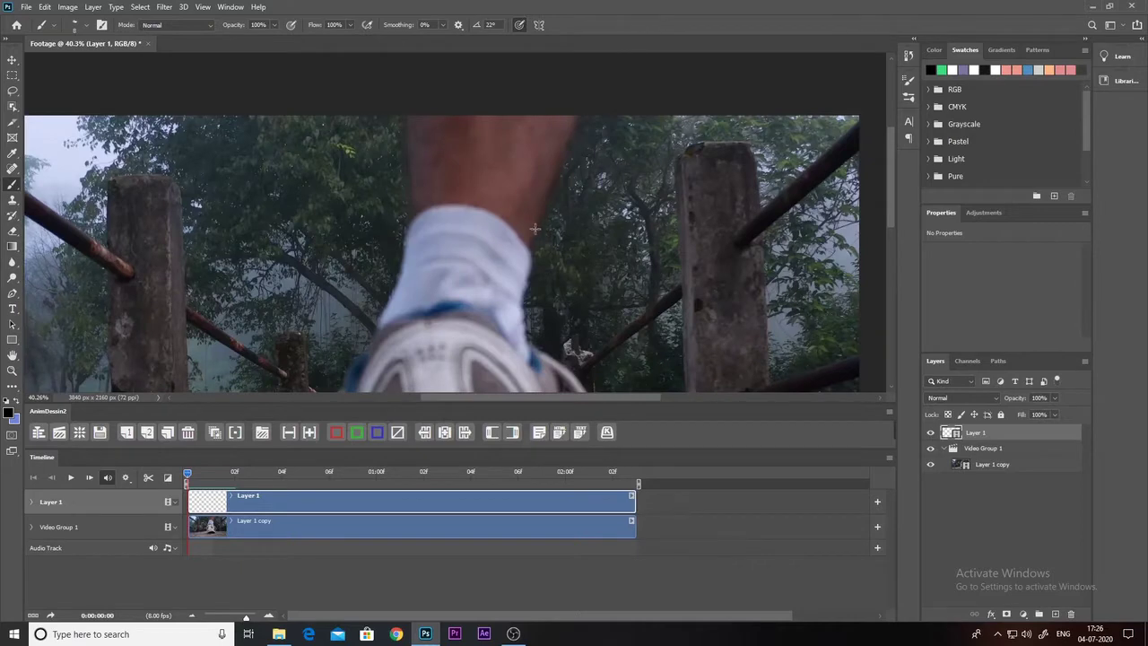
mouse_move(546, 193)
mouse_down()
mouse_move(547, 225)
mouse_move(533, 240)
mouse_up()
key(ctrl+z)
scroll(534, 240, up, 1)
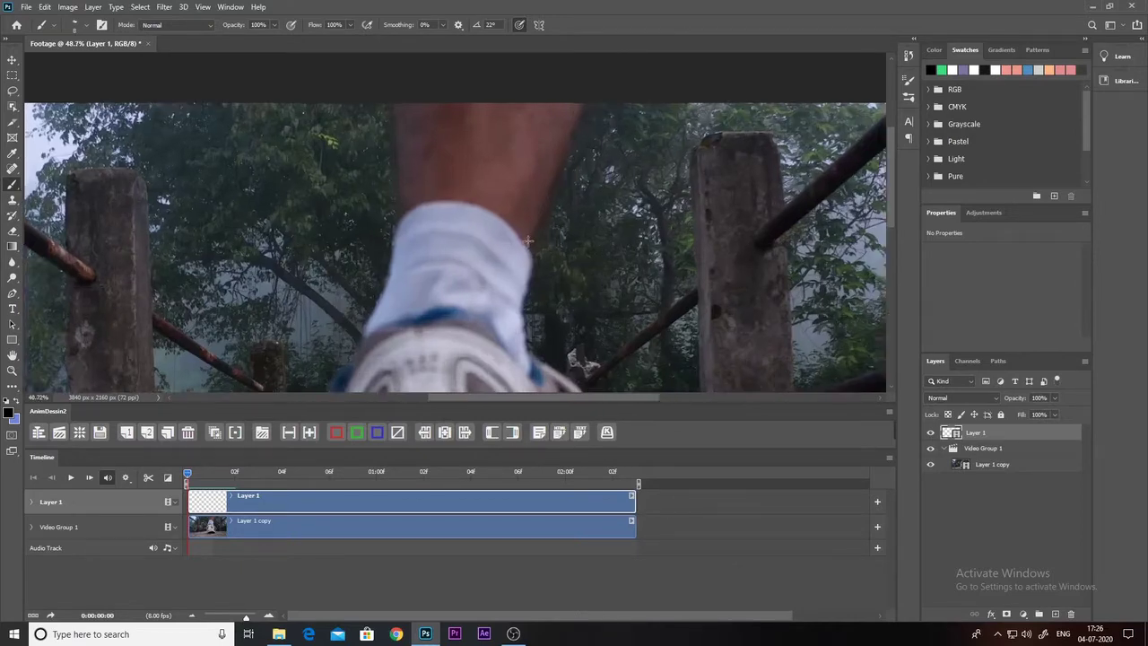
scroll(581, 199, up, 2)
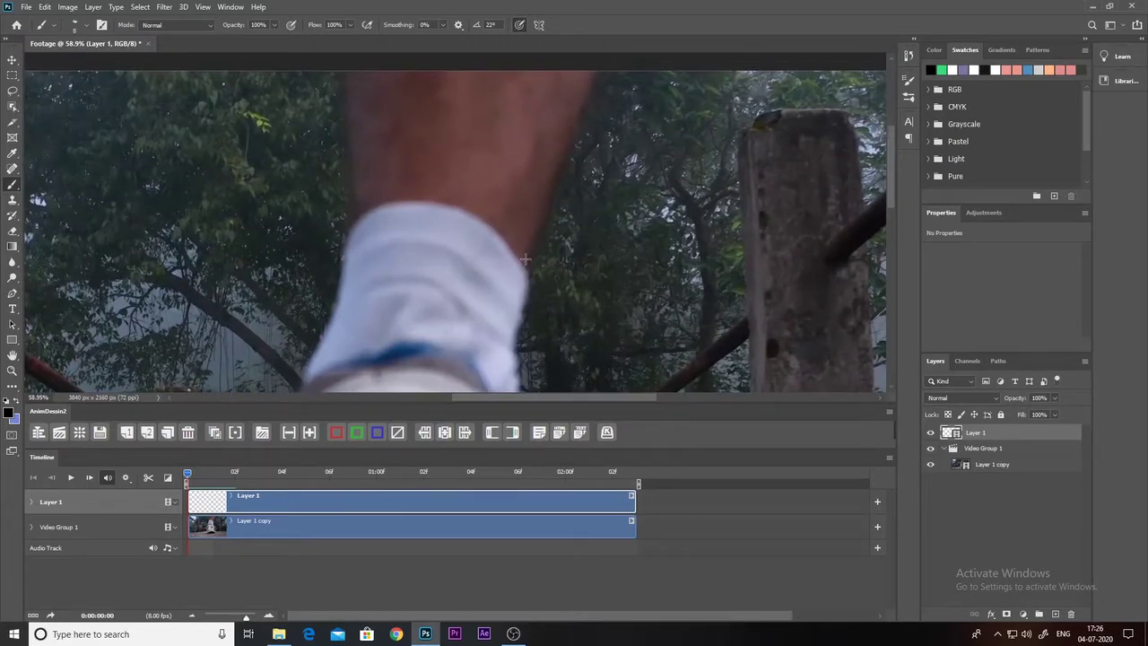
drag(526, 265, 594, 68)
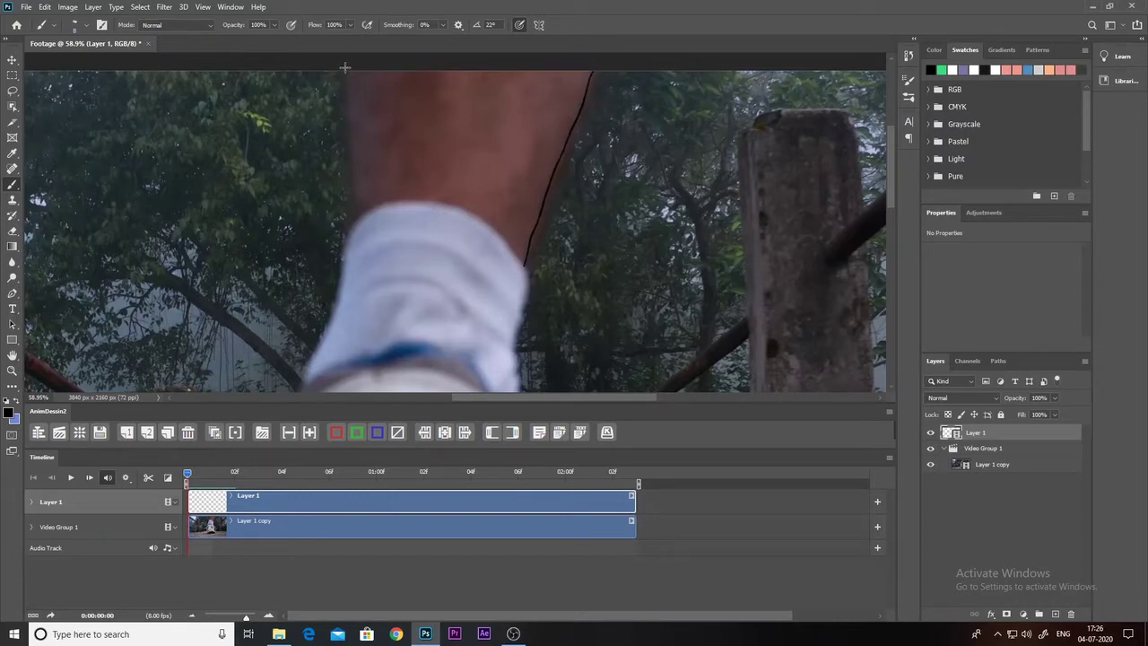
drag(344, 67, 350, 225)
Color-code Layer 1 green so that its strokes get a green color overlay.
click(356, 432)
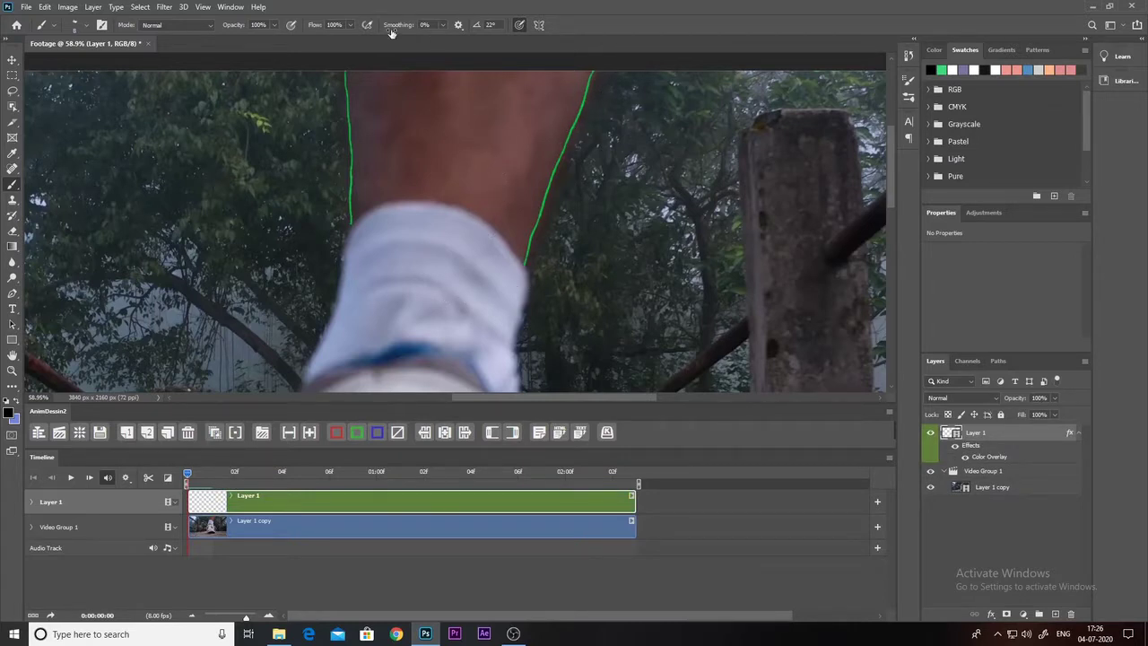
key(e)
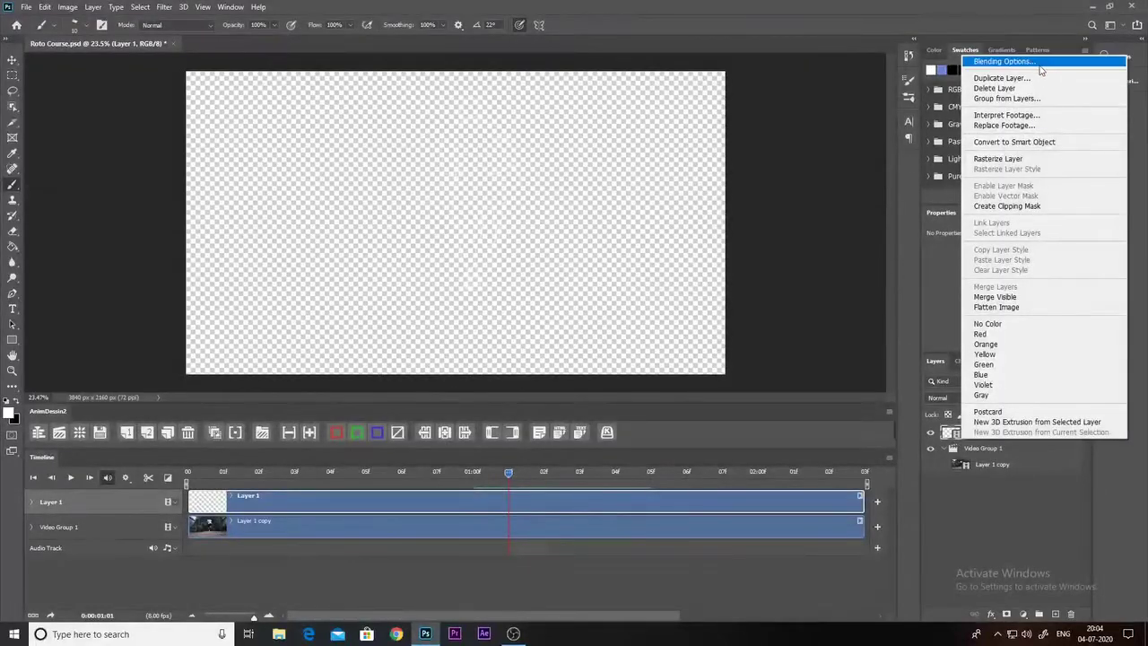
In Roto Course.psd, enable the Color Overlay effect in Layer 1's layer style and open its settings.
click(1040, 70)
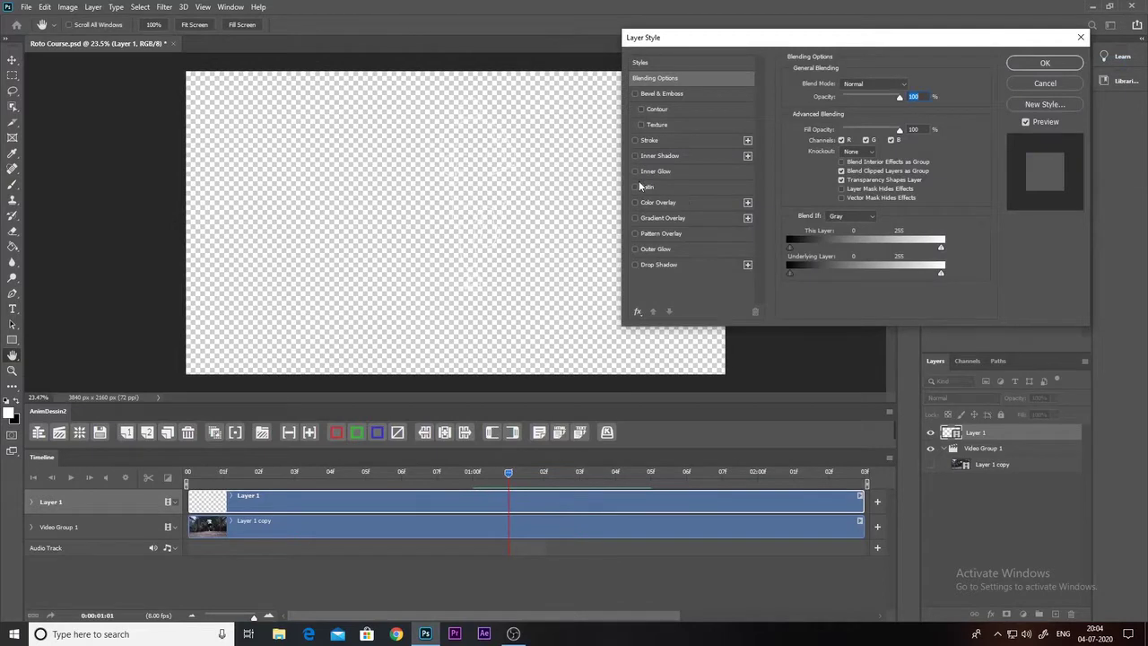
click(636, 203)
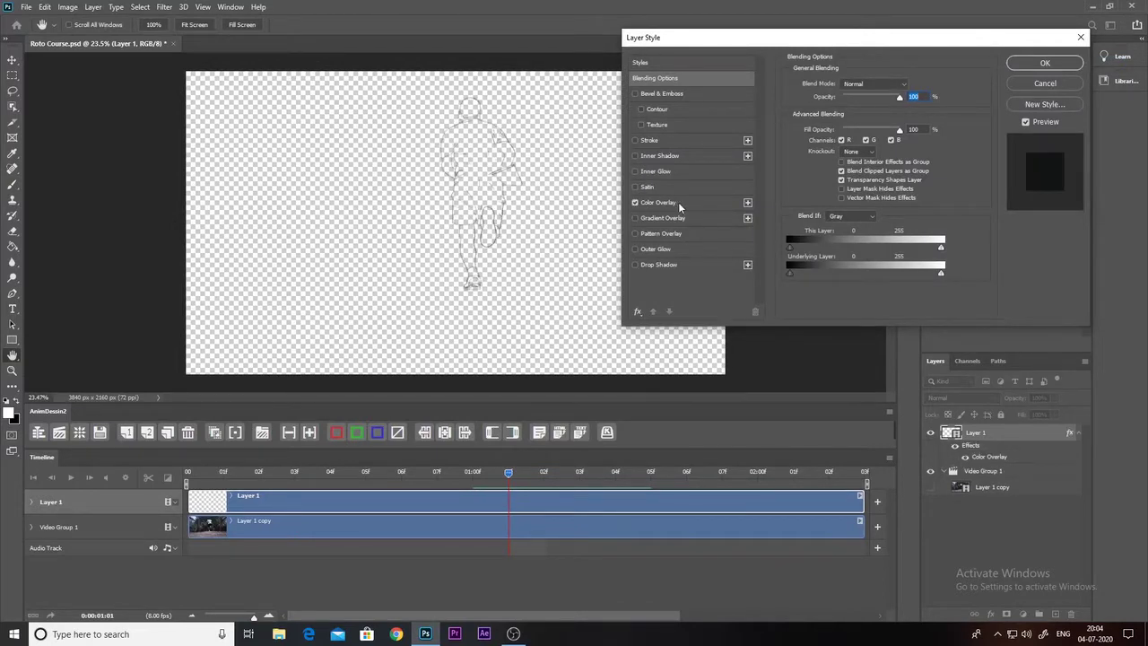
click(679, 207)
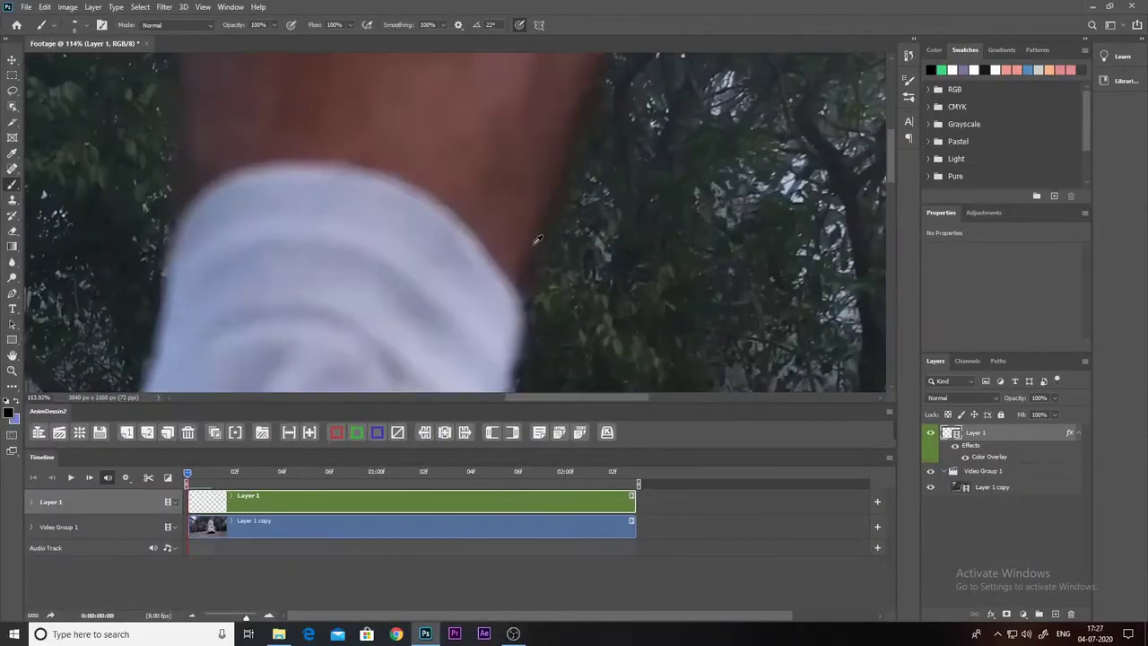
In the Footage document, trace both edges of the leg and the sock's upper rim on Layer 1.
scroll(537, 240, up, 2)
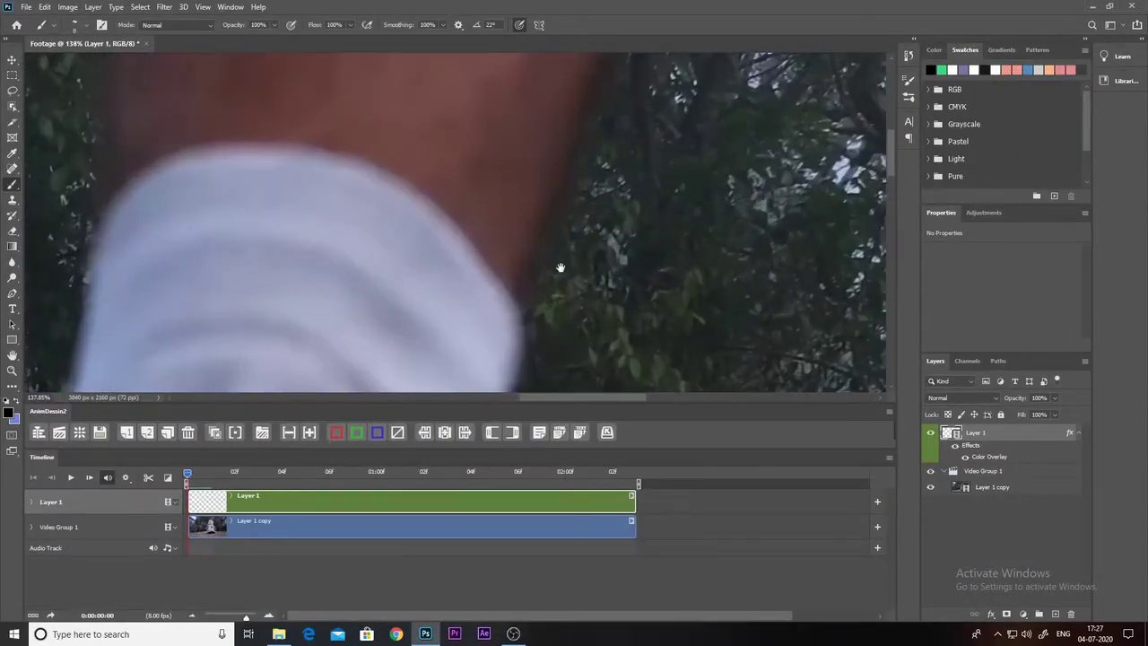
scroll(567, 236, down, 5)
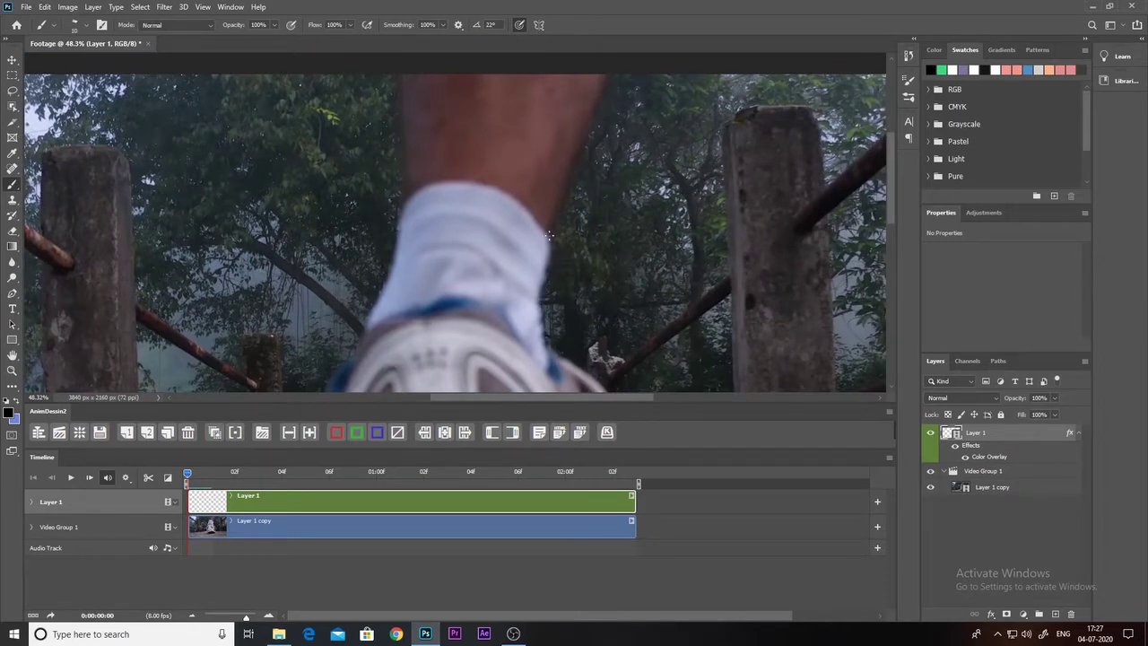
drag(549, 237, 617, 56)
drag(409, 165, 405, 39)
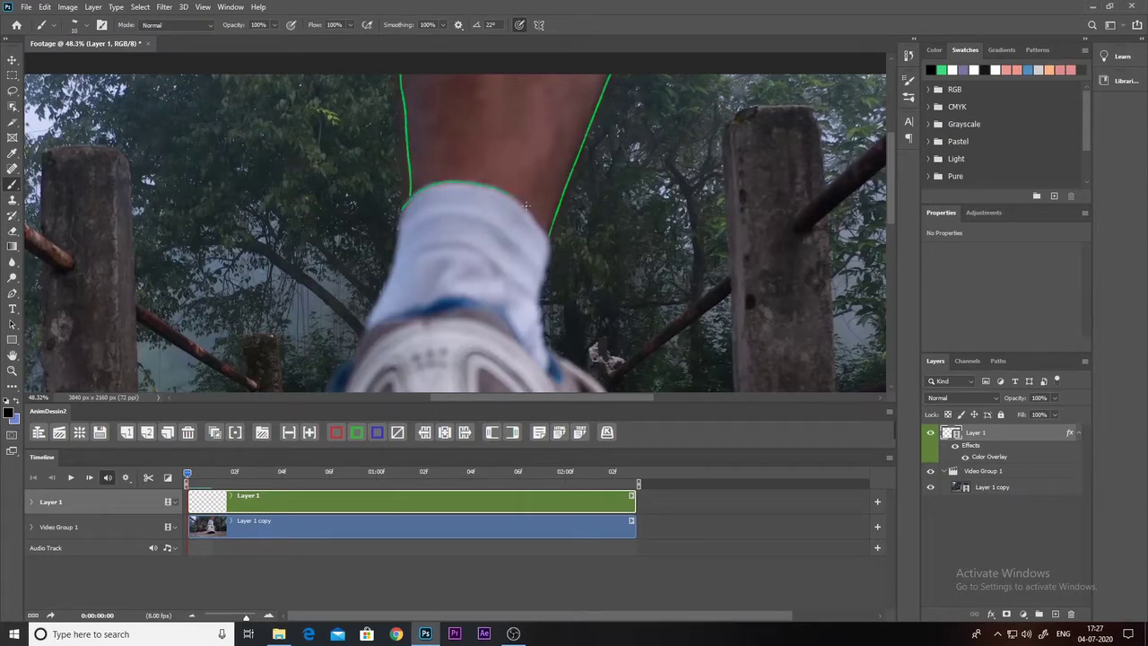
drag(525, 206, 552, 249)
Trace the left and right sides of the sock from its rim down to the shoe.
scroll(424, 275, down, 2)
scroll(501, 139, down, 2)
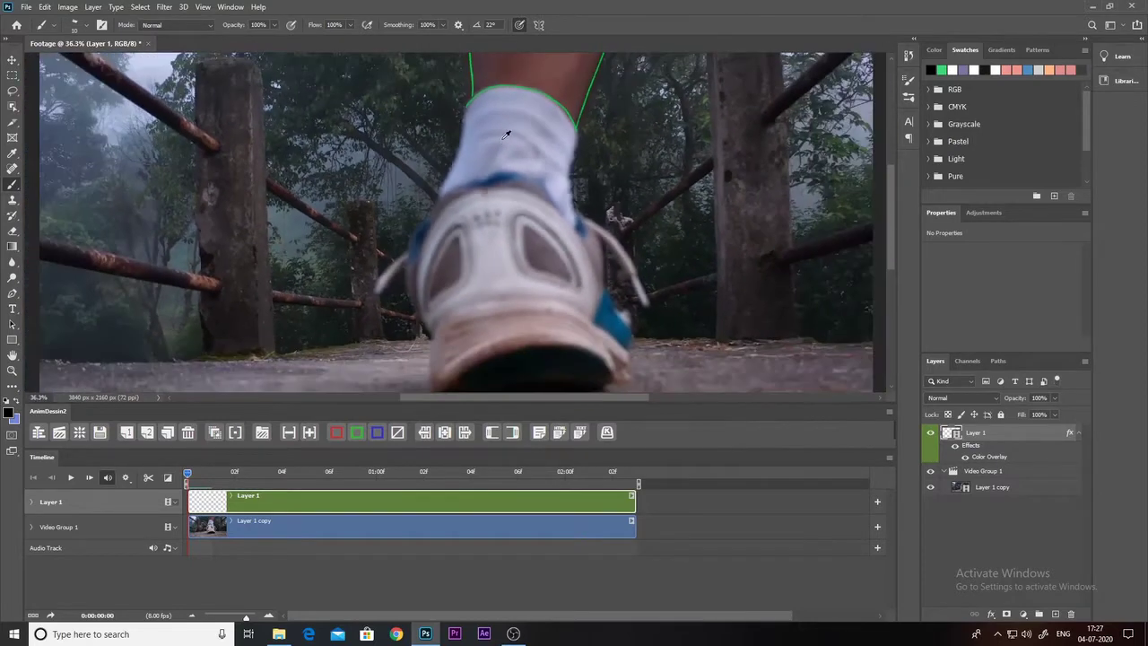
scroll(501, 139, up, 3)
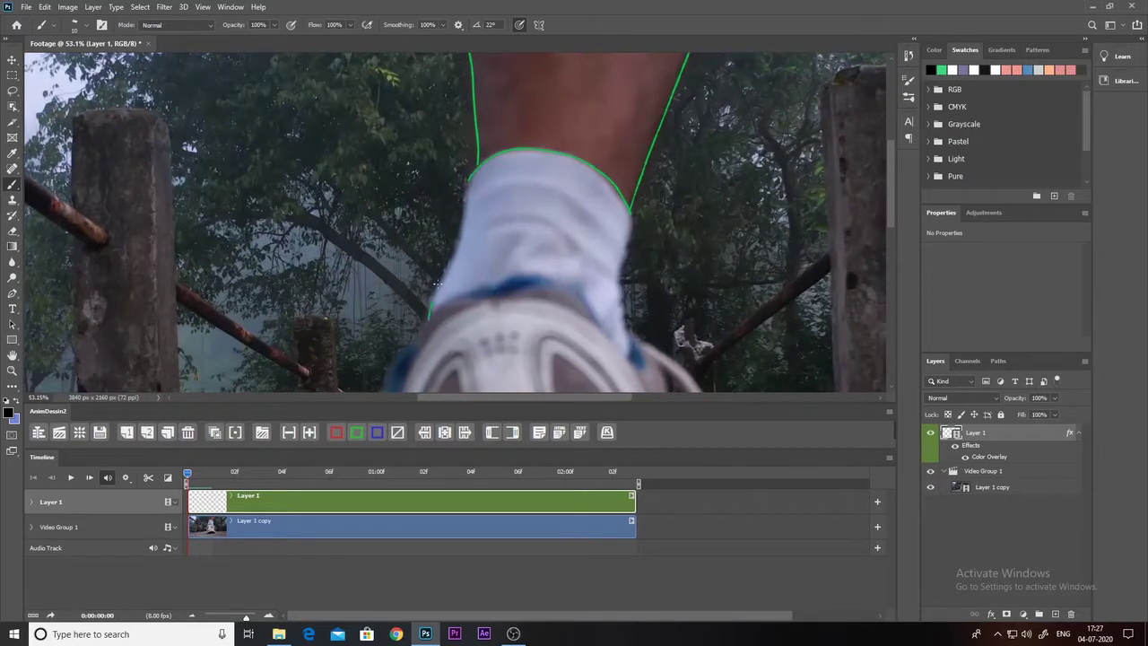
drag(437, 283, 480, 154)
drag(629, 246, 623, 297)
Trace the shoe's right side around the blue part and the arched edge of its sole.
mouse_move(645, 345)
mouse_down()
mouse_move(507, 290)
mouse_move(500, 246)
mouse_move(535, 215)
mouse_up()
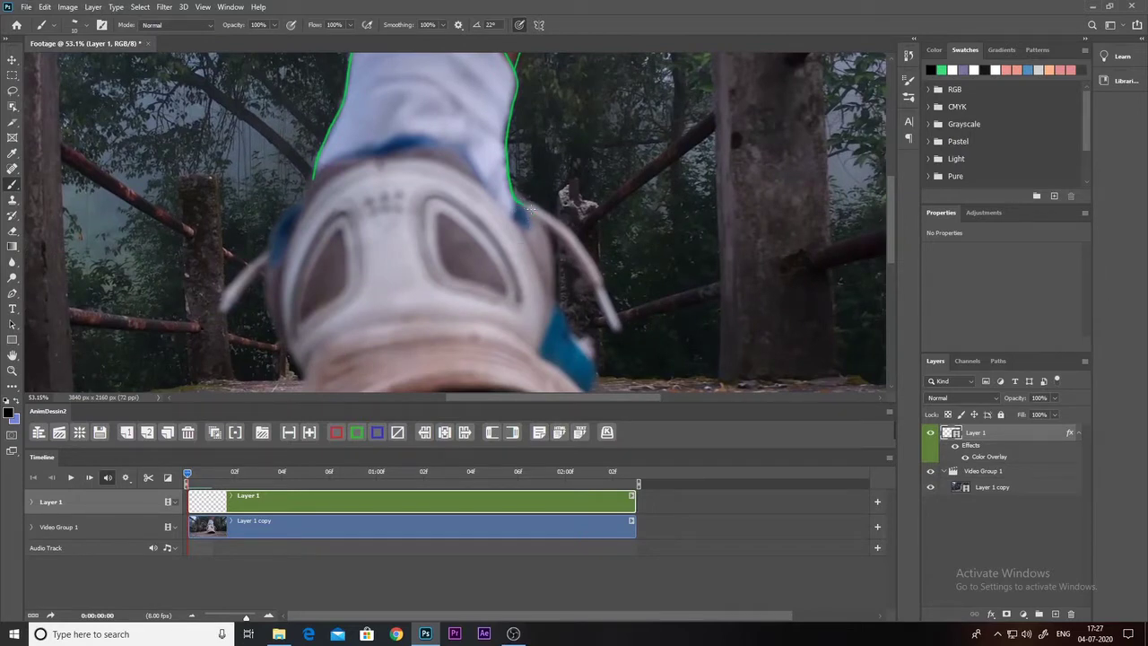
drag(545, 233, 552, 258)
mouse_move(555, 313)
mouse_down()
mouse_move(597, 346)
mouse_move(589, 391)
mouse_move(640, 271)
mouse_up()
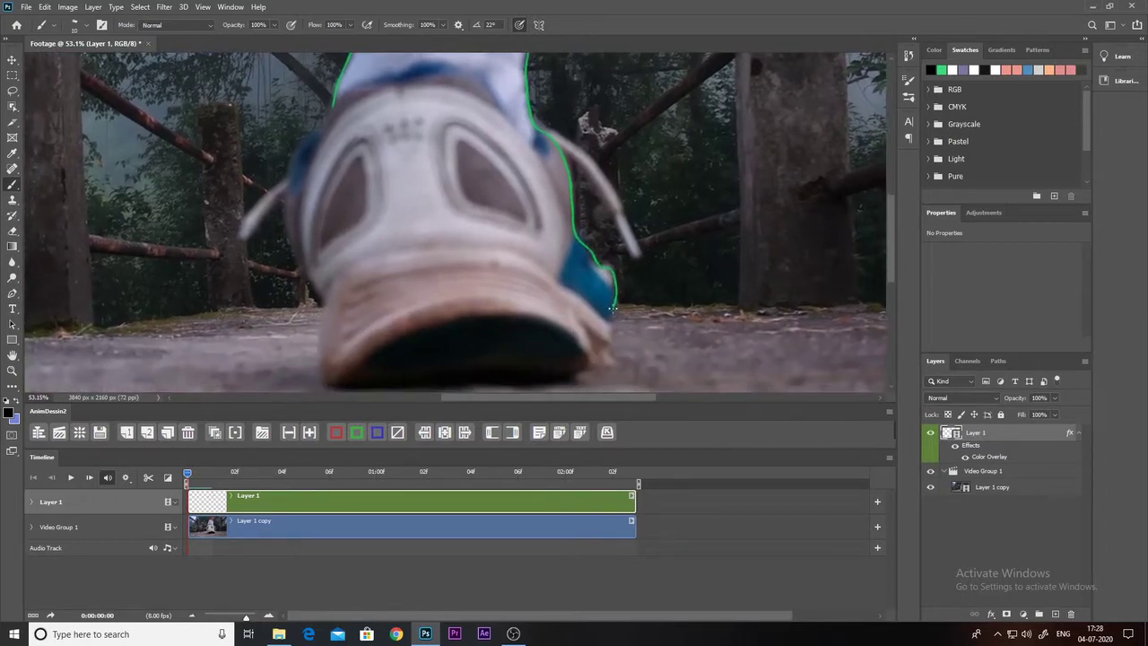
drag(609, 317, 587, 367)
mouse_move(326, 386)
mouse_down()
mouse_move(383, 339)
mouse_move(443, 320)
mouse_move(519, 316)
mouse_move(588, 350)
mouse_up()
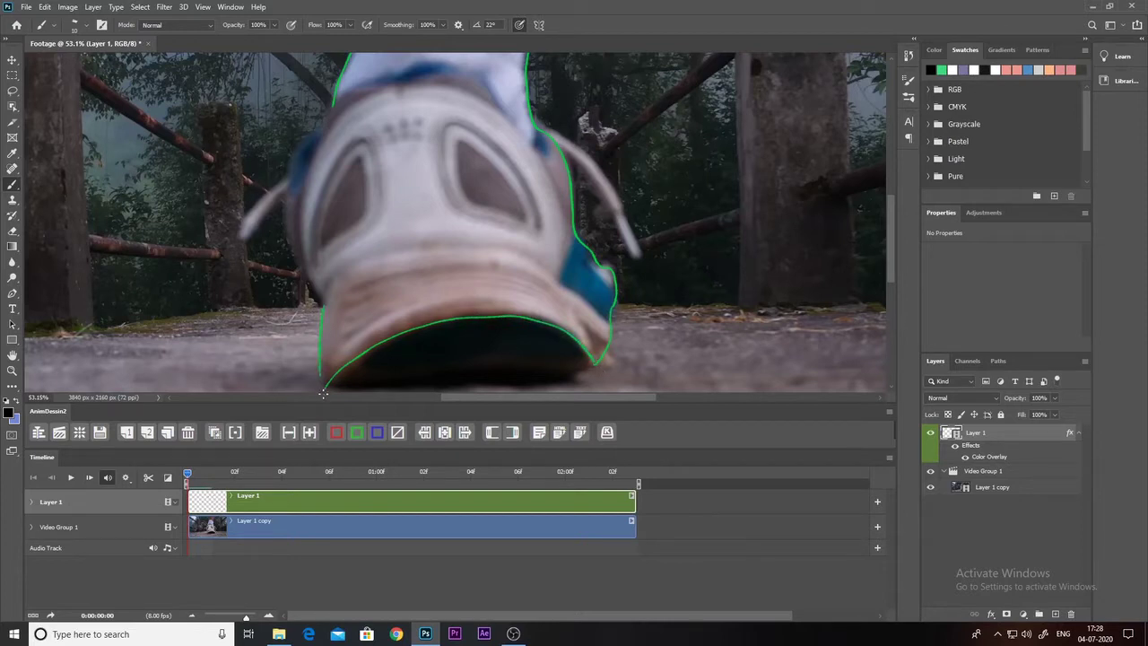
Trace the shoe's left side from the sole up to the sock to close the outline.
mouse_move(317, 227)
mouse_down()
mouse_move(387, 258)
mouse_move(372, 231)
mouse_move(338, 250)
mouse_move(371, 316)
mouse_up()
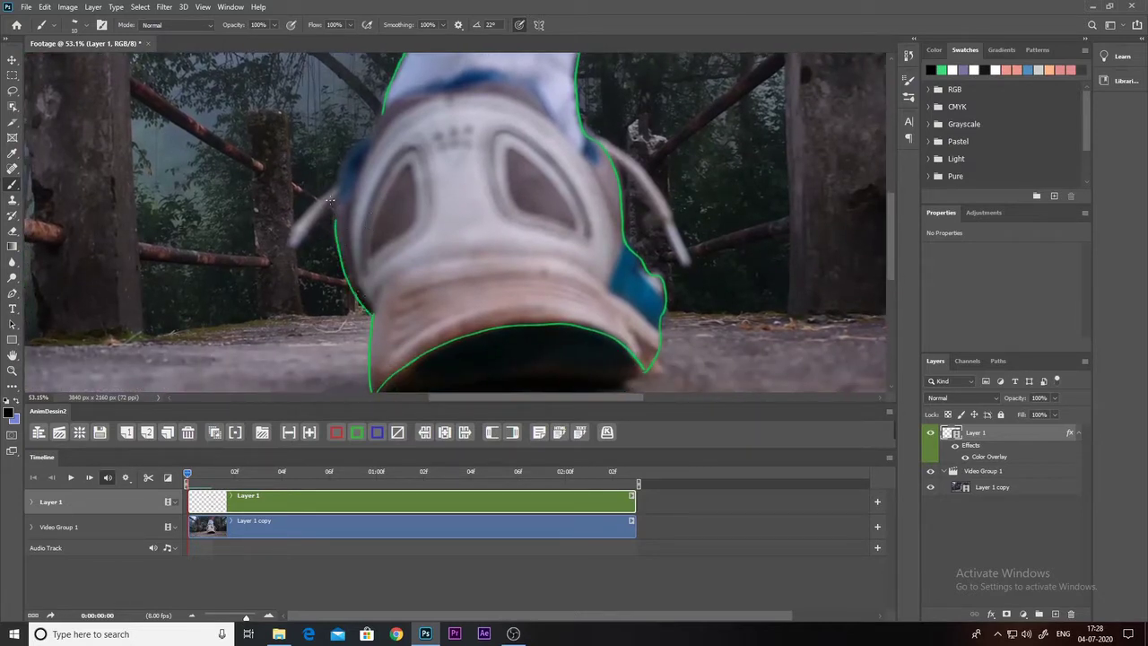
drag(333, 226, 345, 155)
scroll(394, 224, down, 1)
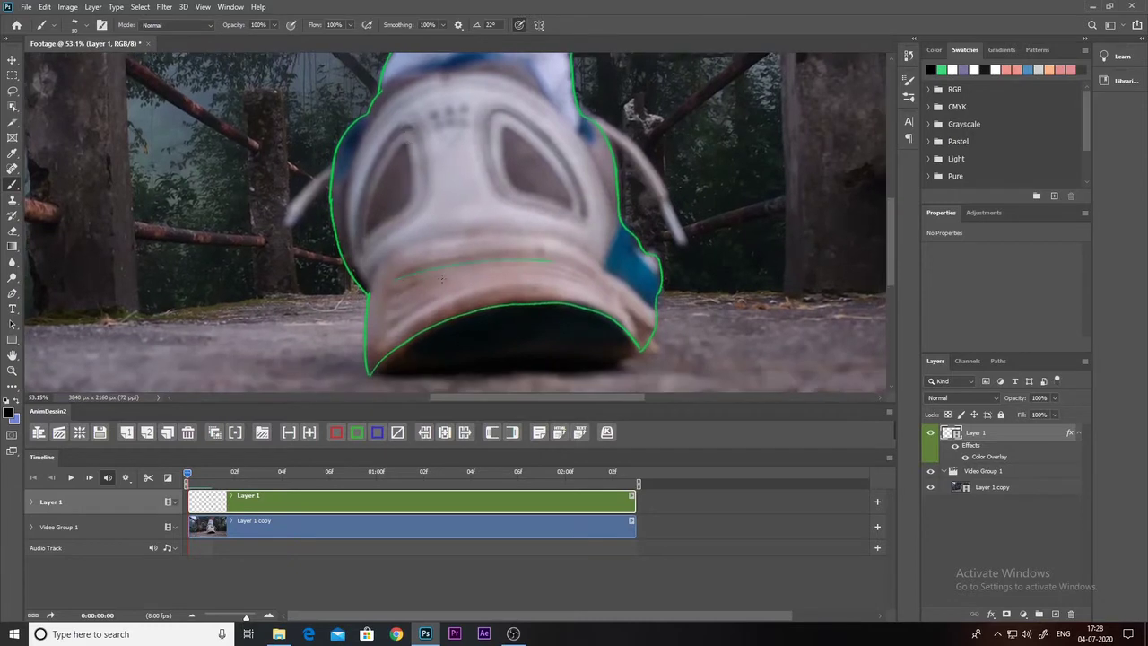
Sketch loose curved detail lines across the heel band above the sole and undo the last stroke.
drag(394, 300, 557, 280)
scroll(429, 156, up, 4)
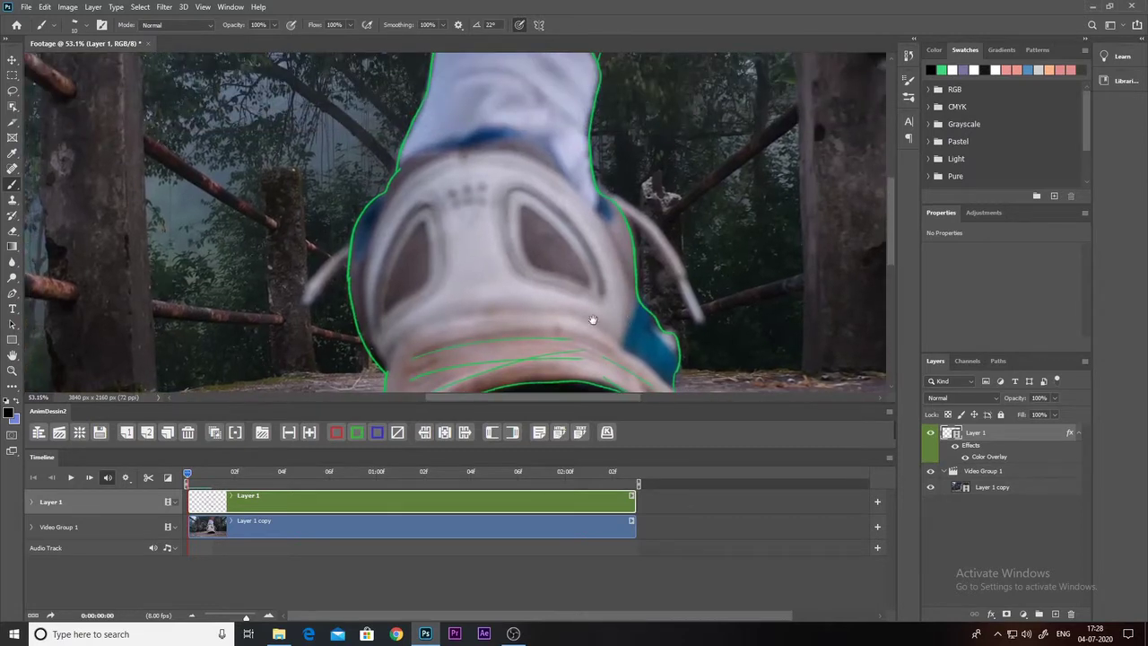
scroll(586, 320, down, 2)
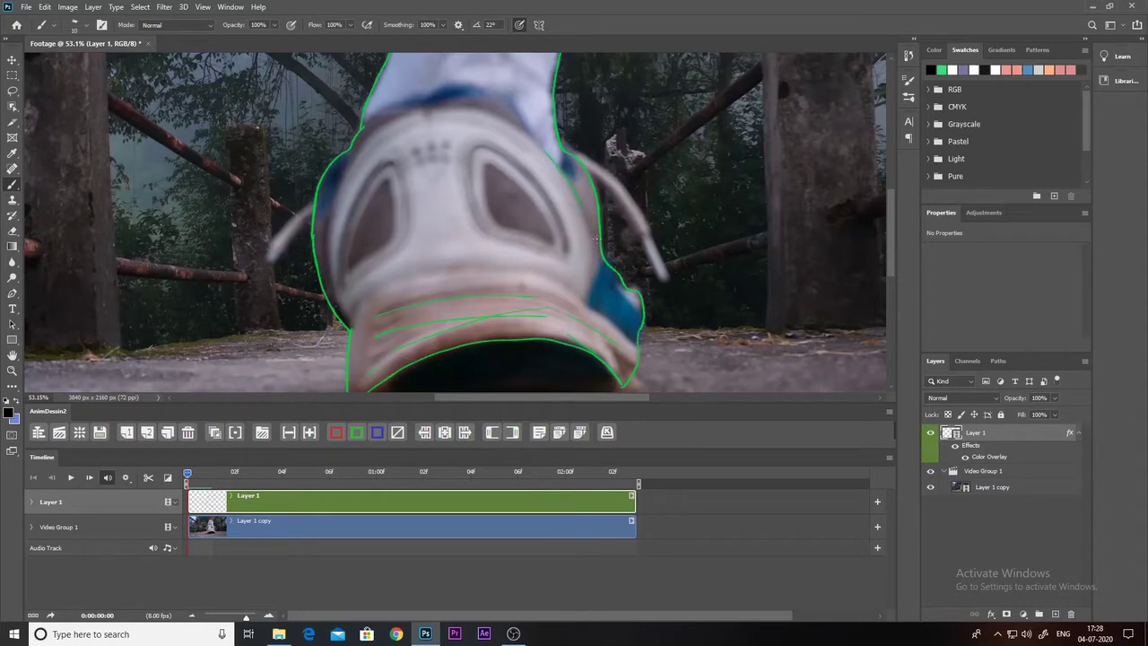
key(ctrl+z)
Trace the upper curve and left edge of the shoe's white heel panel.
drag(524, 142, 423, 120)
drag(376, 172, 338, 266)
key(ctrl+0)
scroll(451, 179, down, 1)
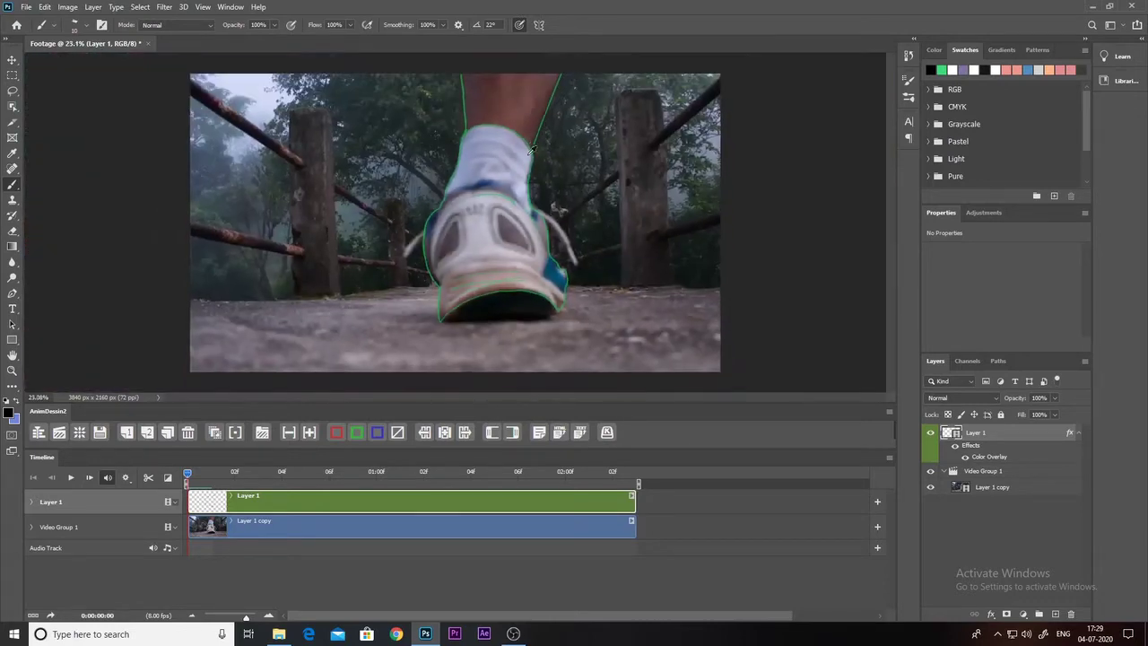
Preview the traced linework without the green color and with the footage hidden, and restore the footage and the green overlay.
scroll(502, 182, up, 2)
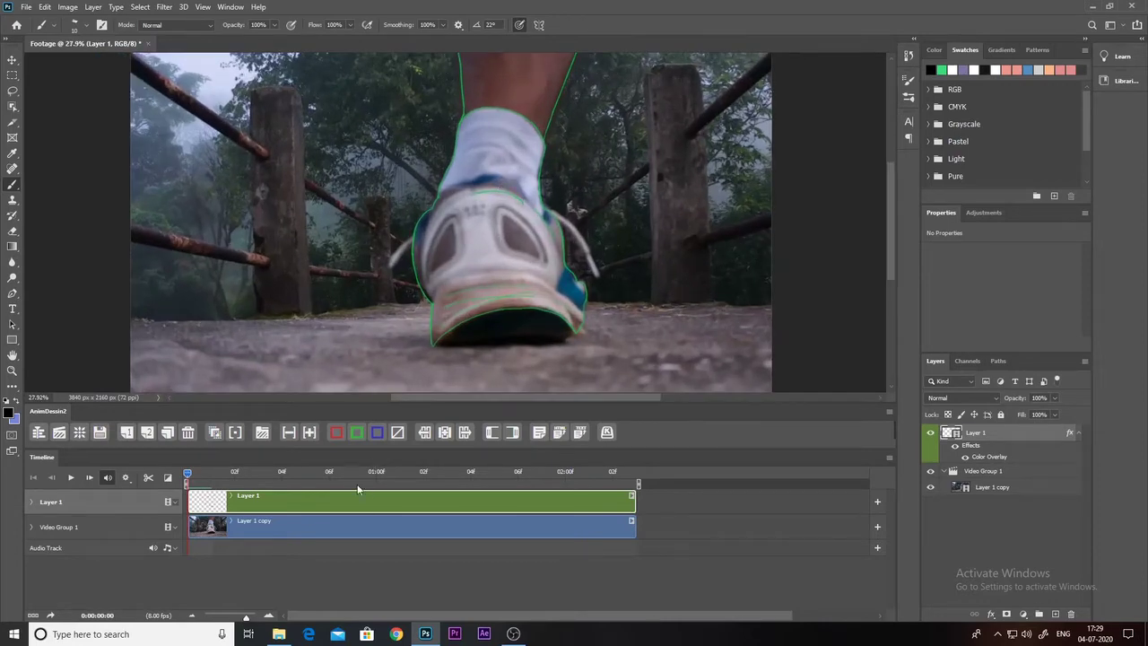
click(397, 433)
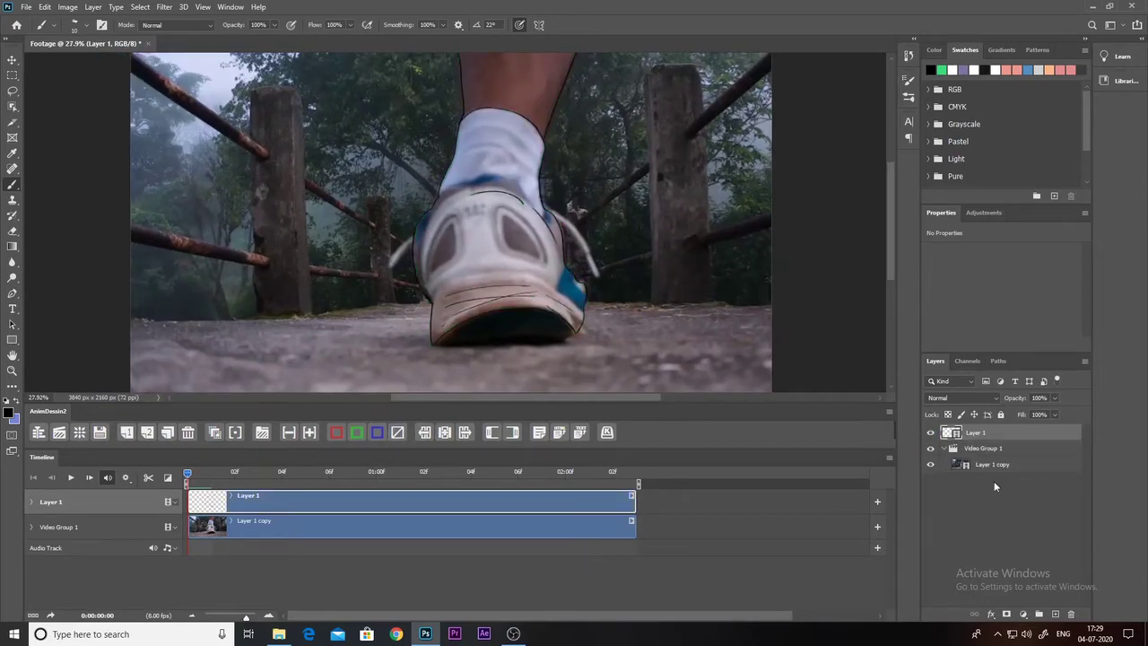
click(930, 463)
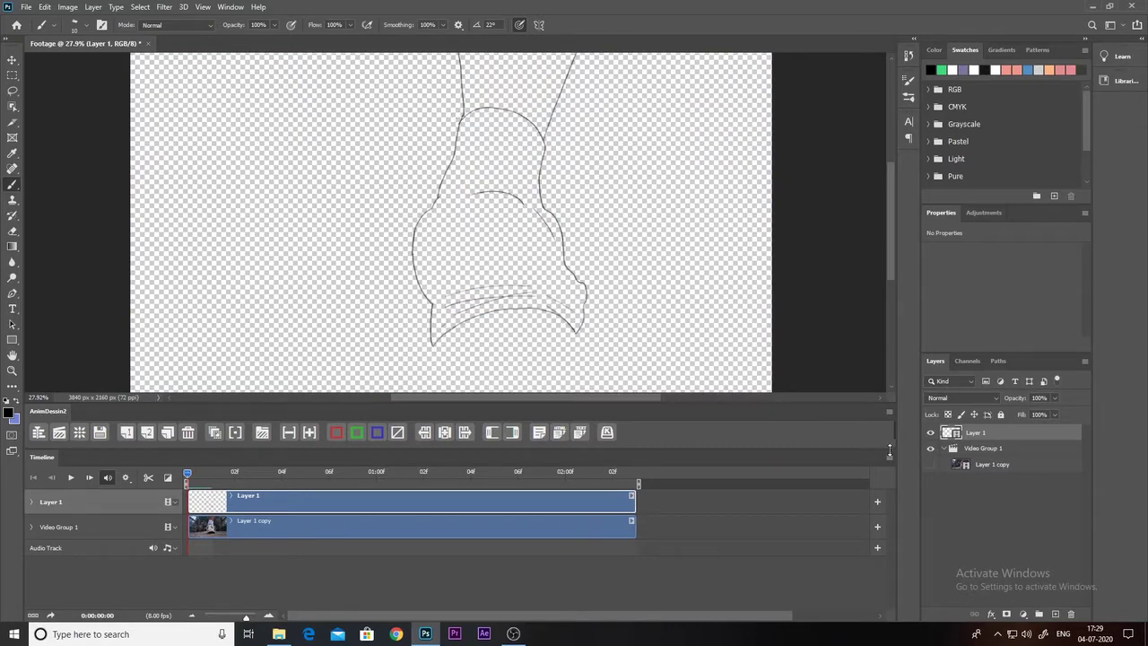
click(930, 464)
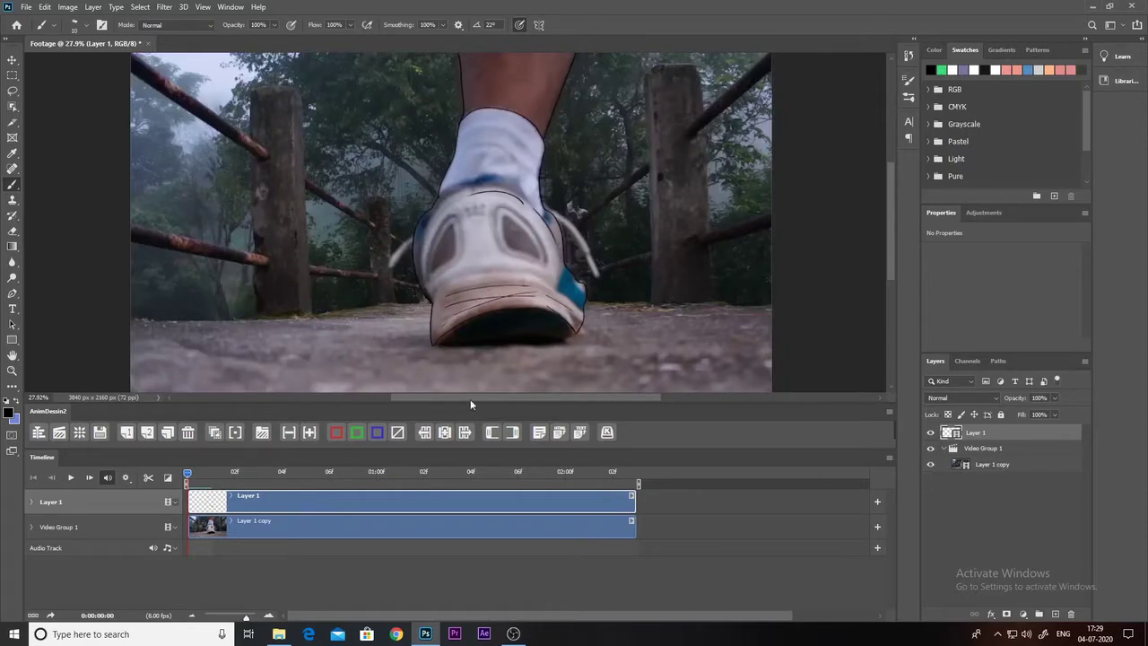
click(358, 432)
Trace the ground line beneath the dark arch of the sole to close the shoe's bottom on the first frame.
scroll(541, 345, up, 4)
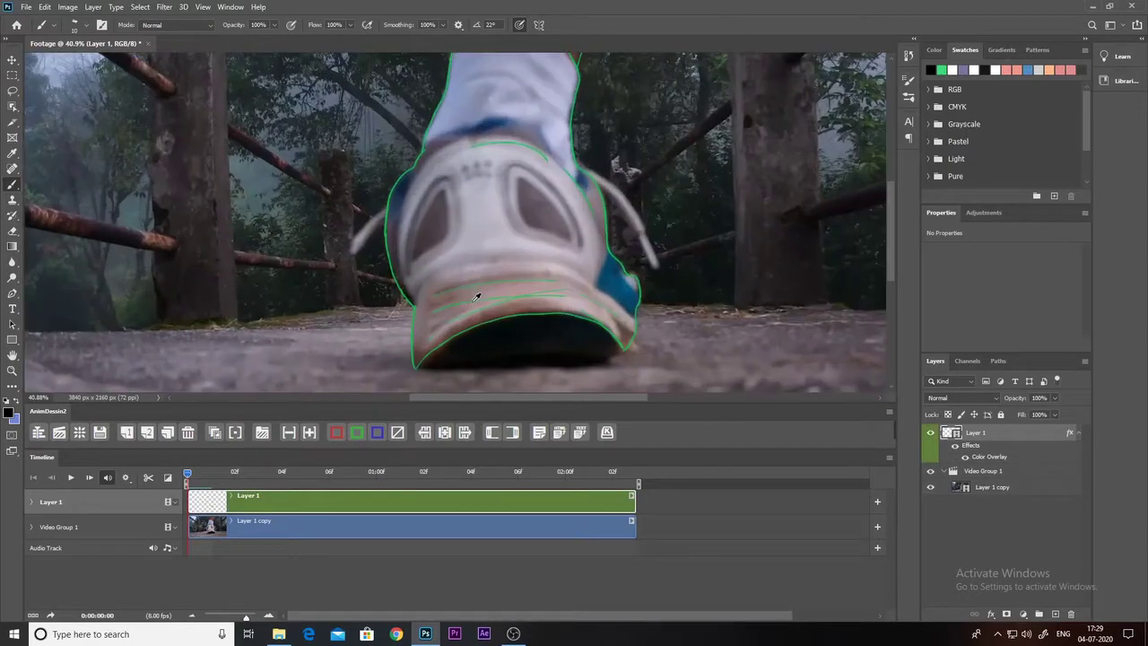
drag(541, 346, 535, 290)
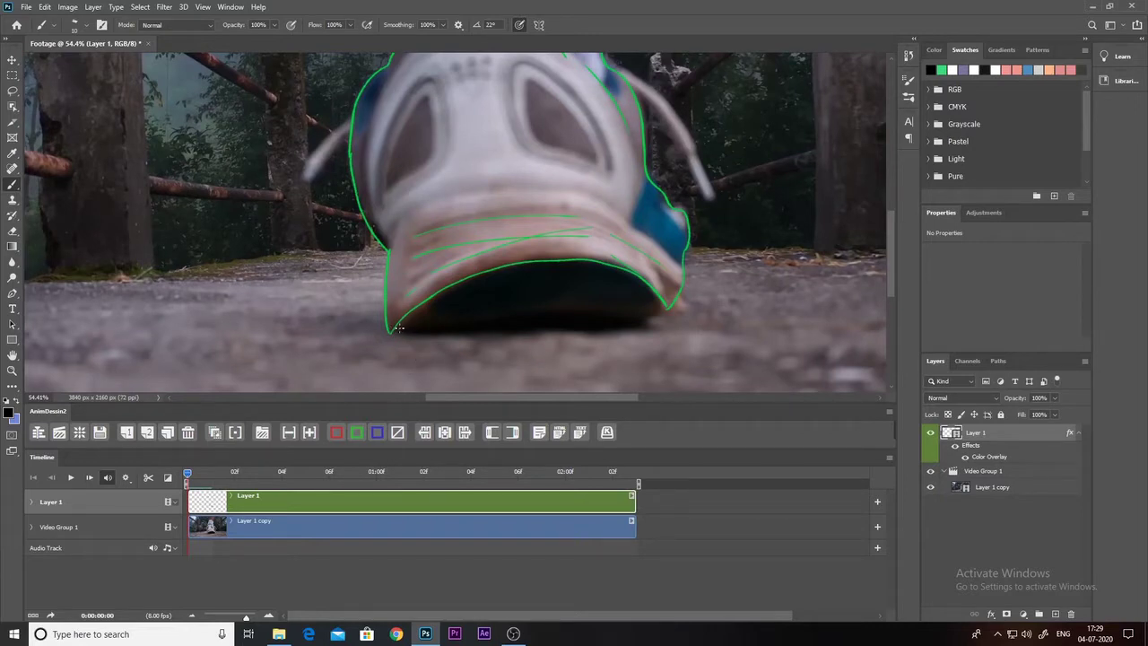
mouse_move(394, 331)
mouse_down()
mouse_move(515, 334)
mouse_move(628, 322)
mouse_move(669, 305)
mouse_up()
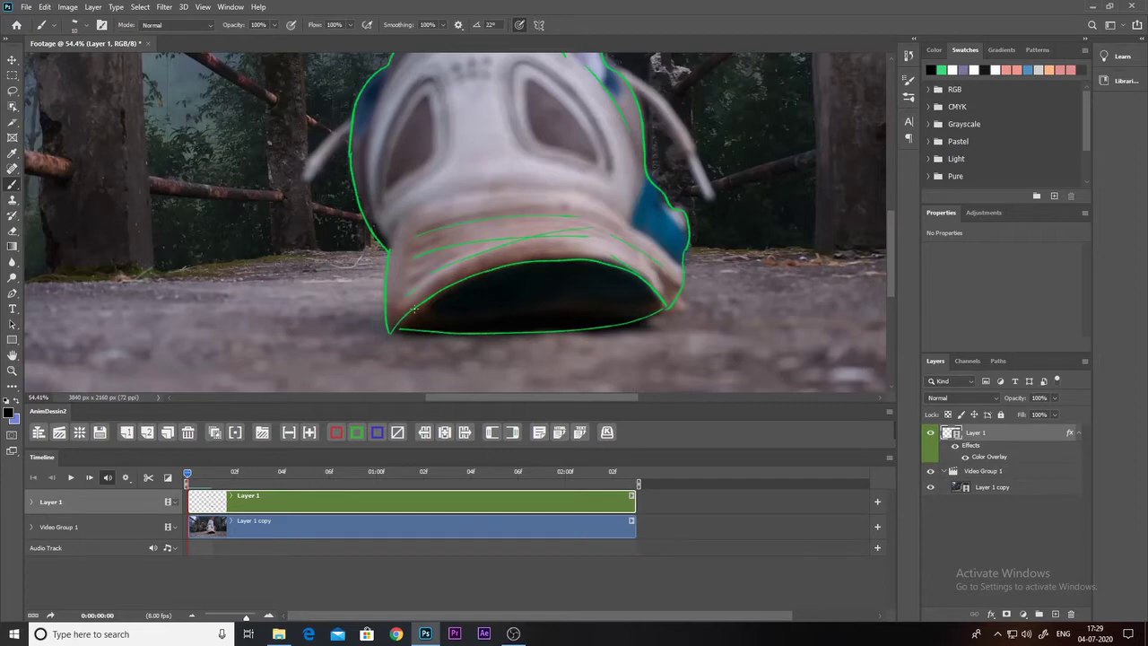
Advance to the next frame and trace both edges of the planted leg plus the sock's upper and right edges.
scroll(466, 126, down, 3)
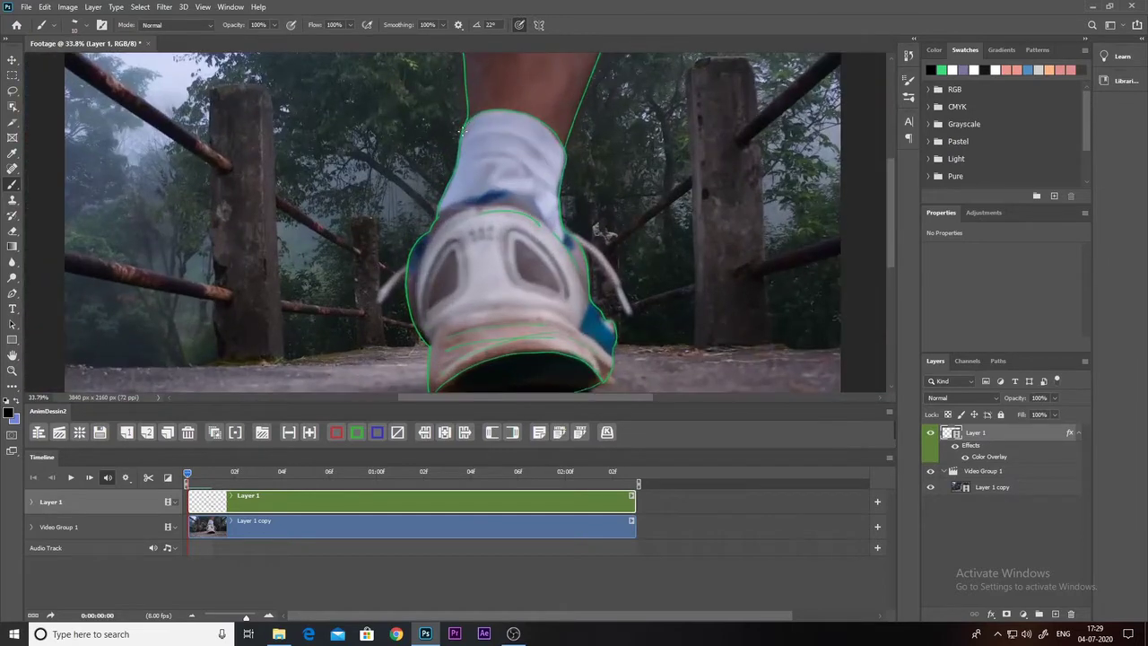
key(Right)
scroll(541, 117, up, 3)
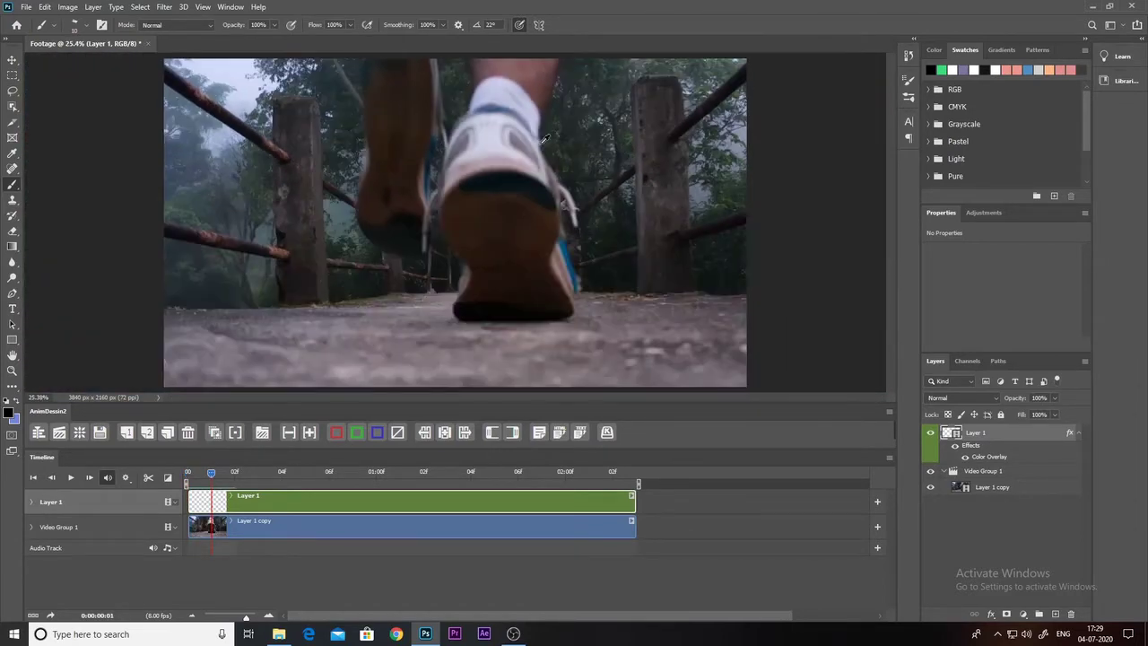
scroll(541, 117, up, 2)
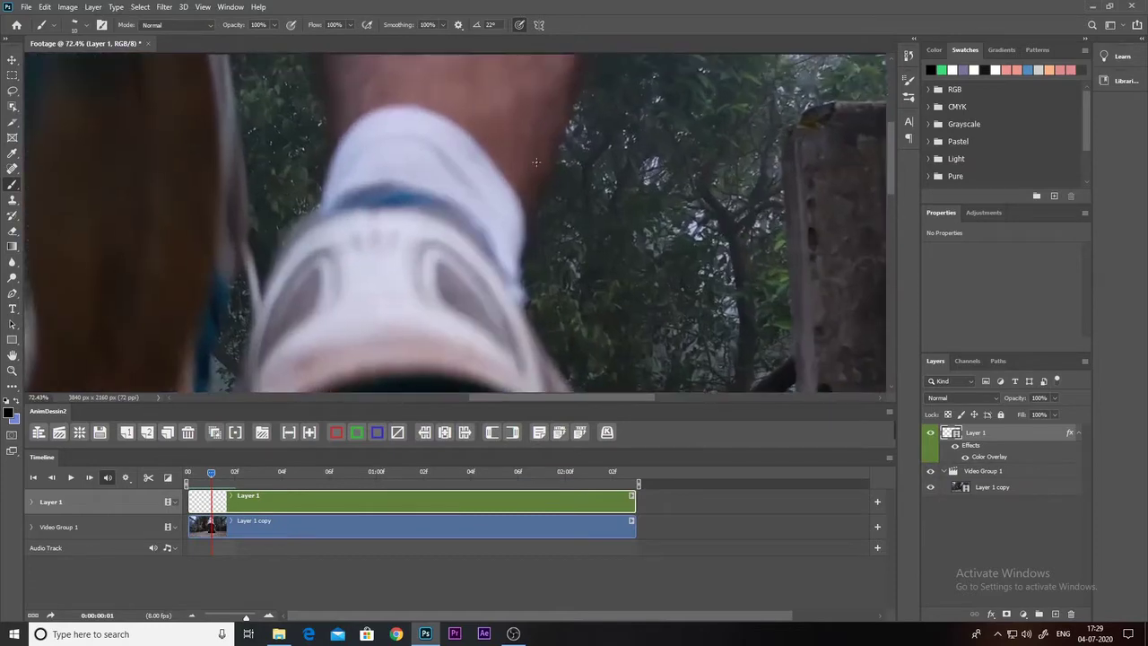
drag(525, 214, 585, 56)
mouse_move(523, 255)
mouse_down()
mouse_move(543, 330)
mouse_move(570, 355)
mouse_up()
mouse_move(380, 187)
mouse_down()
mouse_move(430, 150)
mouse_move(562, 240)
mouse_move(562, 296)
mouse_move(576, 238)
mouse_up()
mouse_move(404, 97)
mouse_down()
mouse_move(386, 67)
mouse_move(418, 105)
mouse_up()
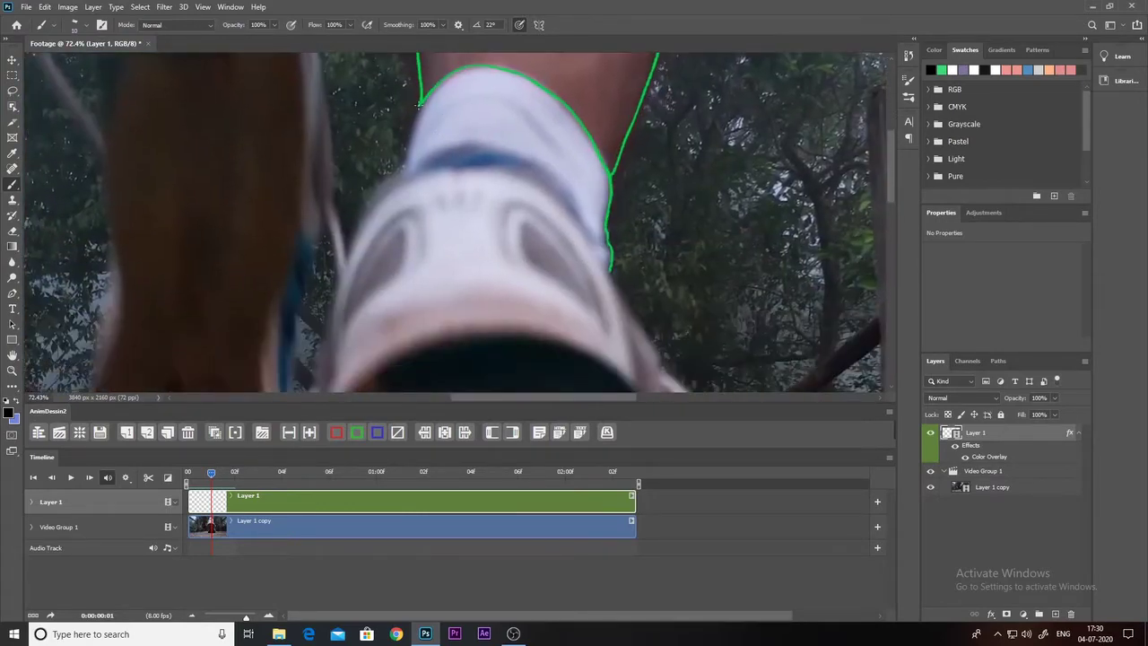
Trace the left edge of the sock and shoe down to the sole and the curved lower edge of the white heel.
scroll(412, 162, down, 4)
scroll(507, 123, up, 2)
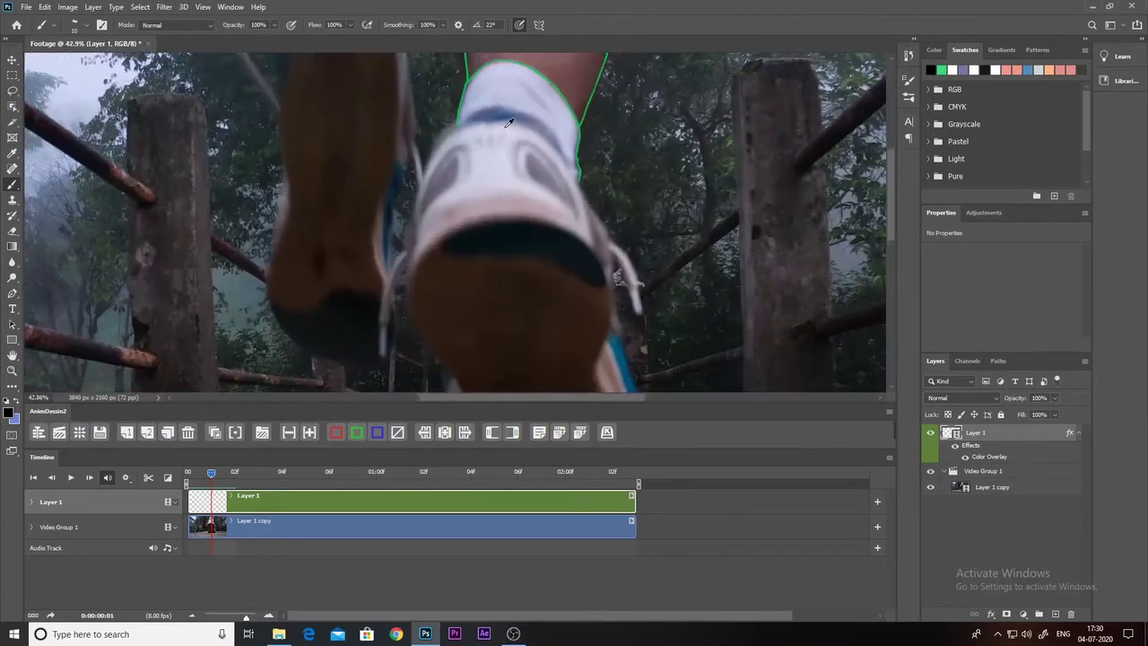
drag(427, 158, 439, 143)
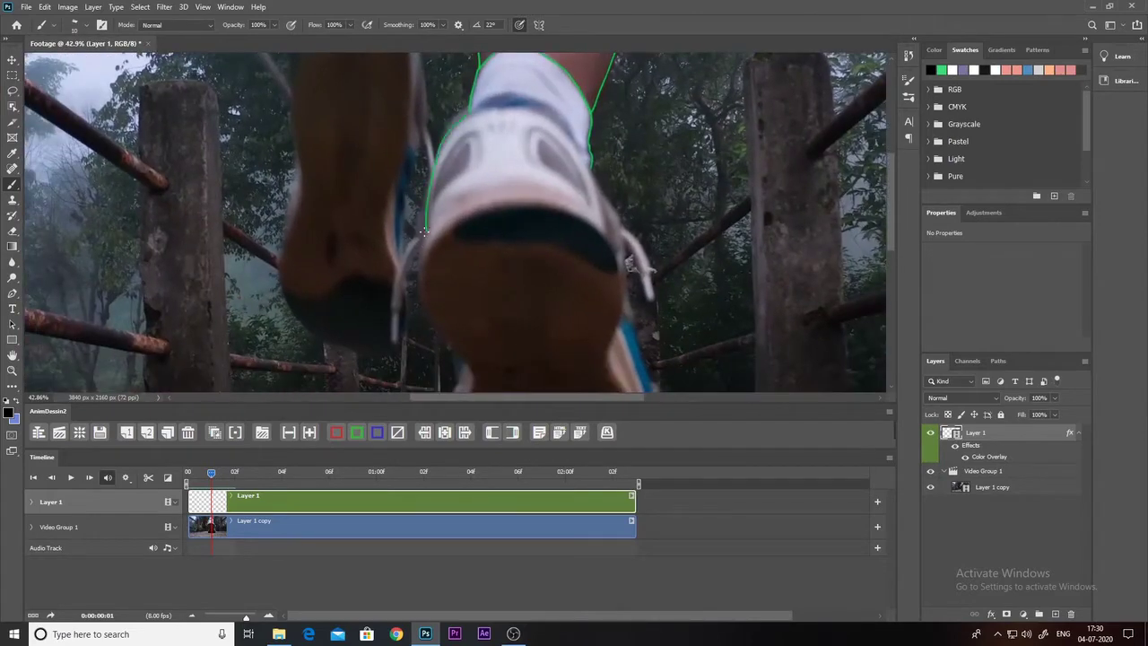
mouse_move(542, 191)
mouse_down()
mouse_move(599, 217)
mouse_move(513, 180)
mouse_up()
Trace the shoe's right side from the sock along the blue part and around the sole's lower corner, undoing a stray stroke.
scroll(514, 180, up, 3)
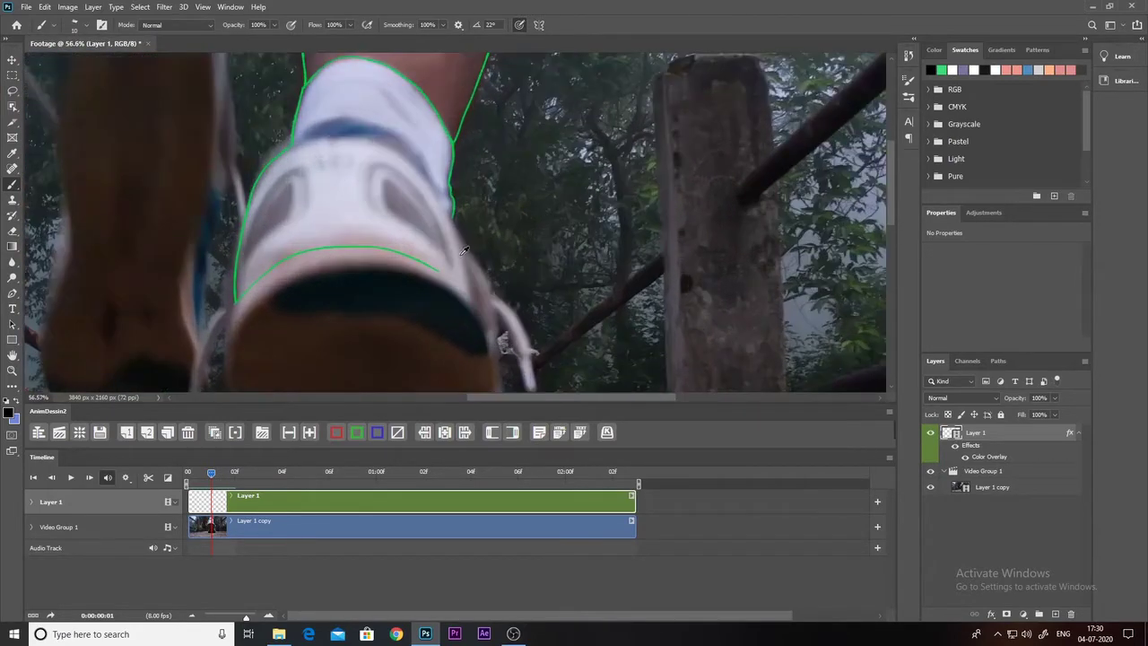
drag(451, 208, 468, 251)
scroll(515, 196, down, 2)
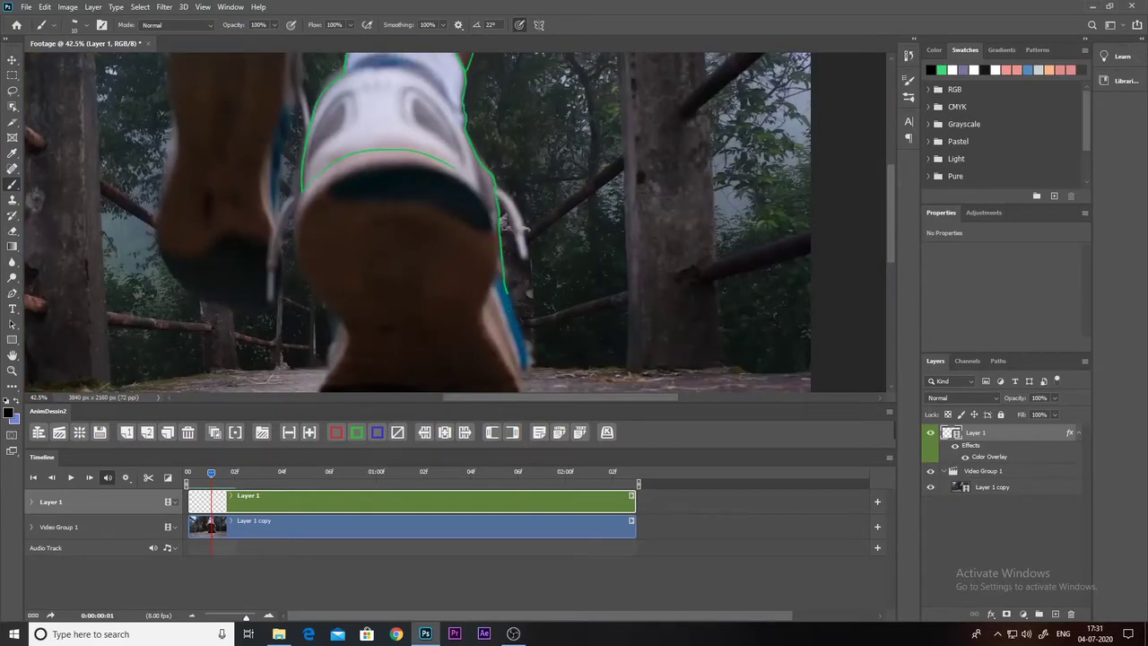
scroll(504, 224, up, 2)
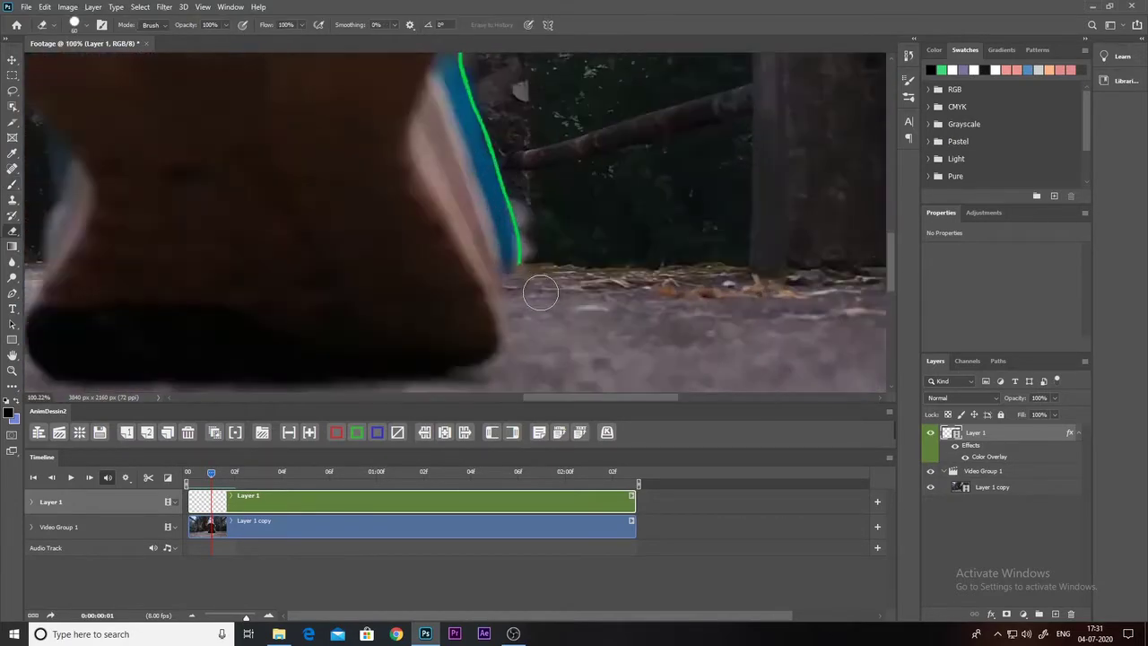
scroll(499, 288, up, 2)
mouse_move(485, 269)
mouse_down()
mouse_move(493, 307)
mouse_move(465, 363)
mouse_move(485, 290)
mouse_move(486, 338)
mouse_up()
key(ctrl+z)
scroll(493, 207, down, 3)
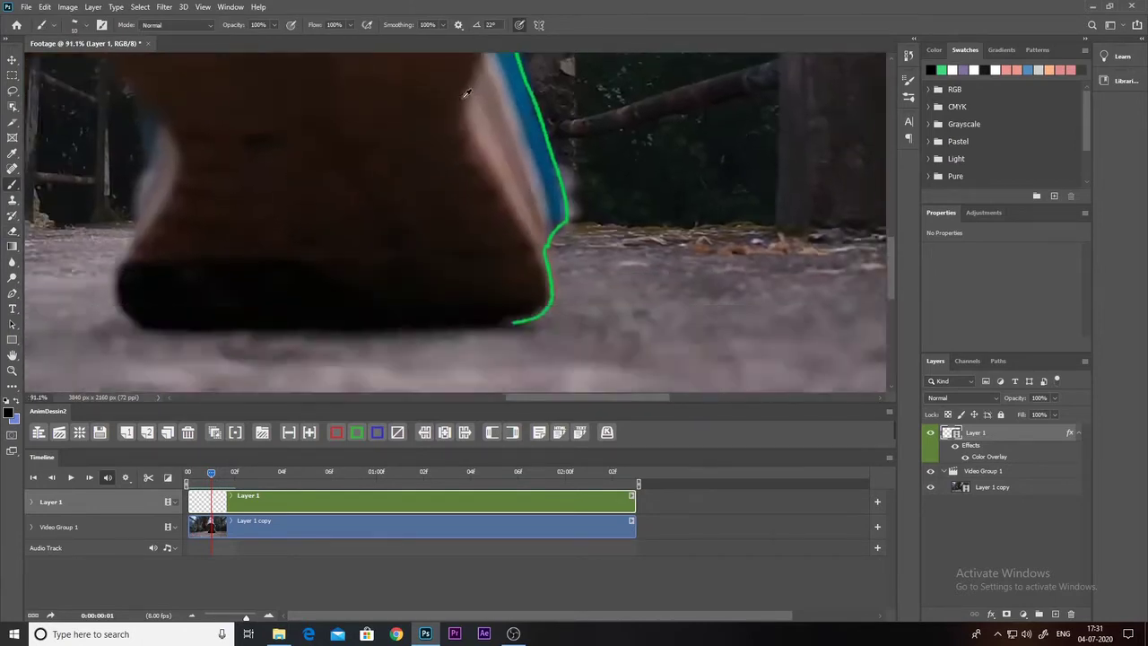
Trace the full outline of the planted shoe's brown sole and the narrow sliver of shoe beside its left waist.
scroll(505, 128, up, 3)
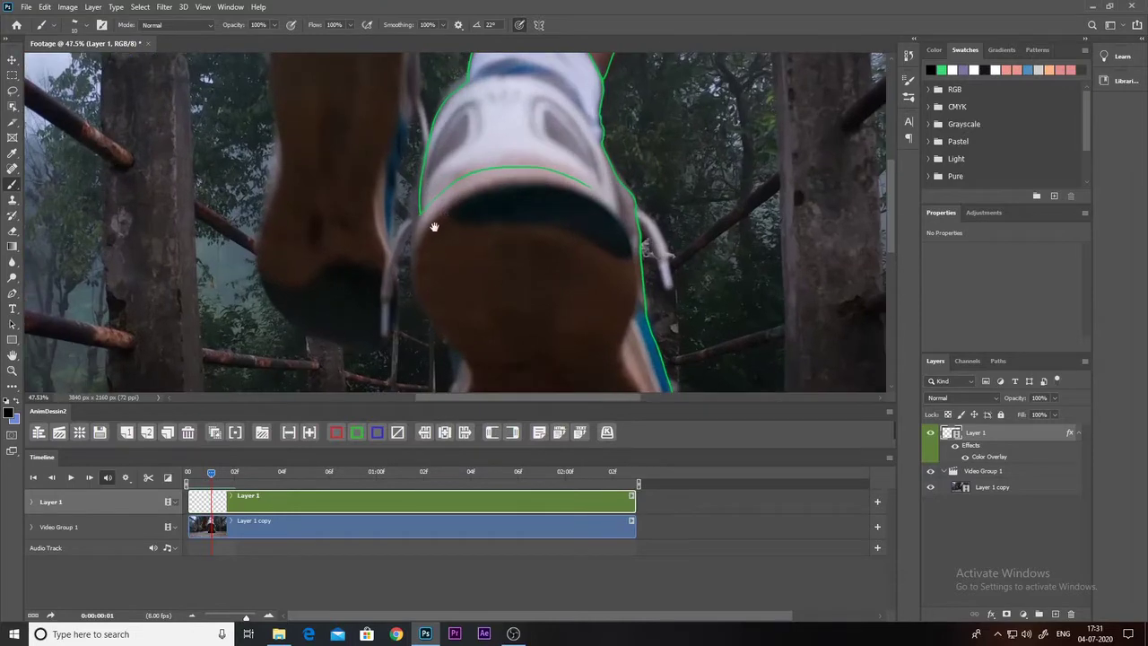
mouse_move(432, 190)
mouse_down()
mouse_move(422, 247)
mouse_move(457, 187)
mouse_move(513, 162)
mouse_move(615, 155)
mouse_move(654, 178)
mouse_move(686, 210)
mouse_move(693, 242)
mouse_move(698, 280)
mouse_move(680, 352)
mouse_up()
drag(688, 344, 670, 194)
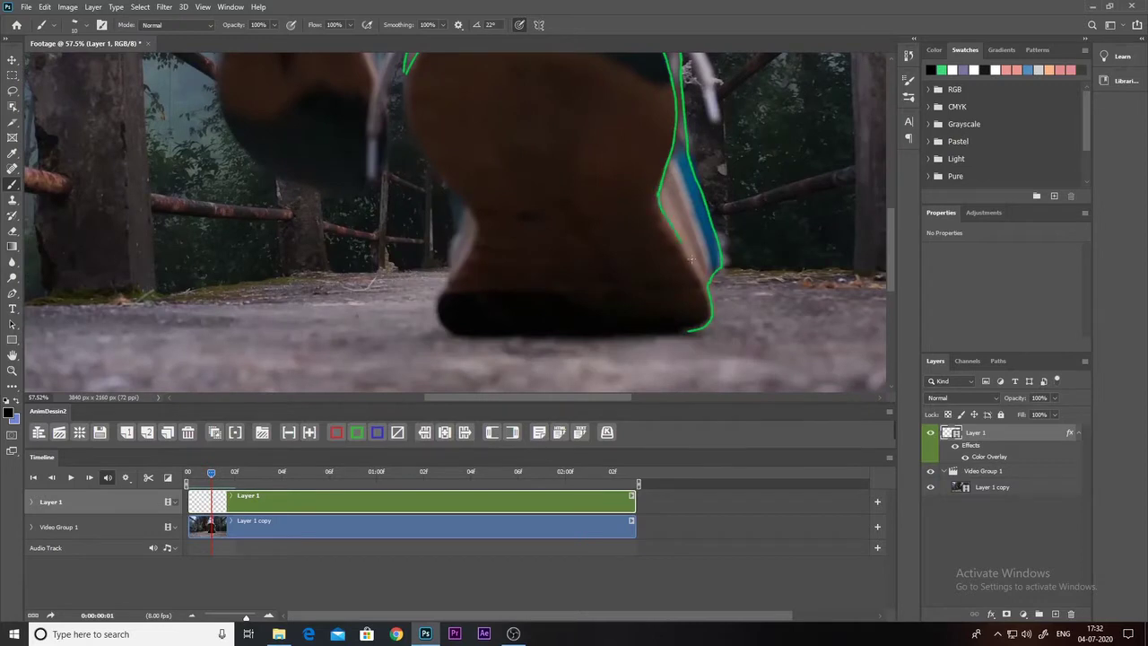
mouse_move(444, 109)
mouse_down()
mouse_move(474, 151)
mouse_move(468, 217)
mouse_move(506, 267)
mouse_move(467, 342)
mouse_up()
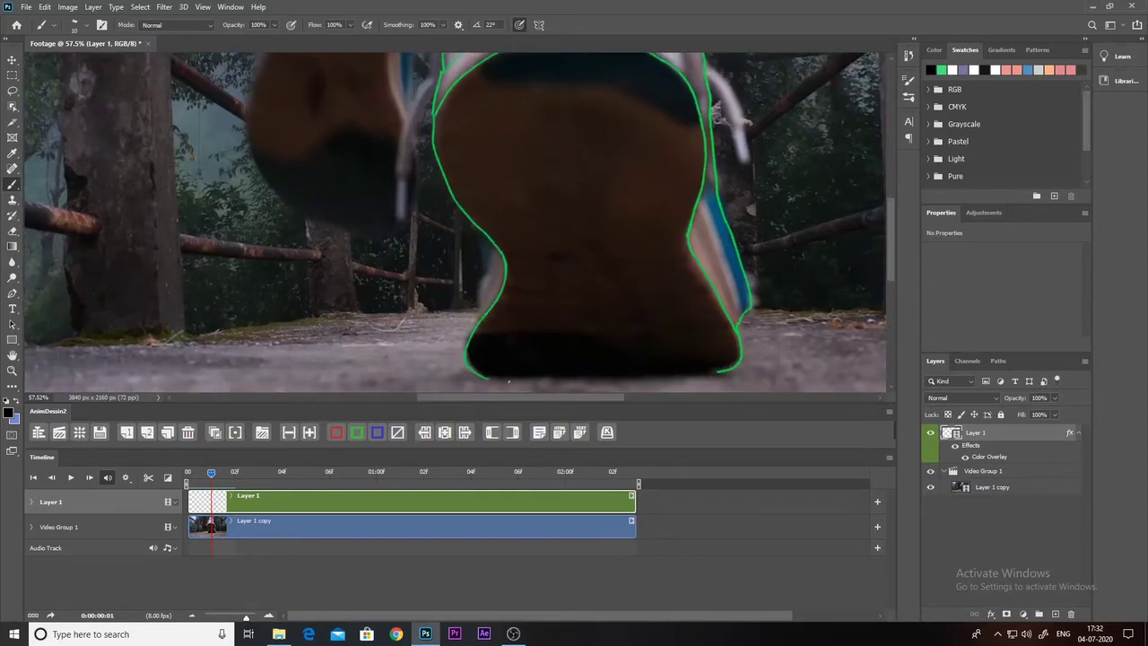
drag(508, 382, 718, 373)
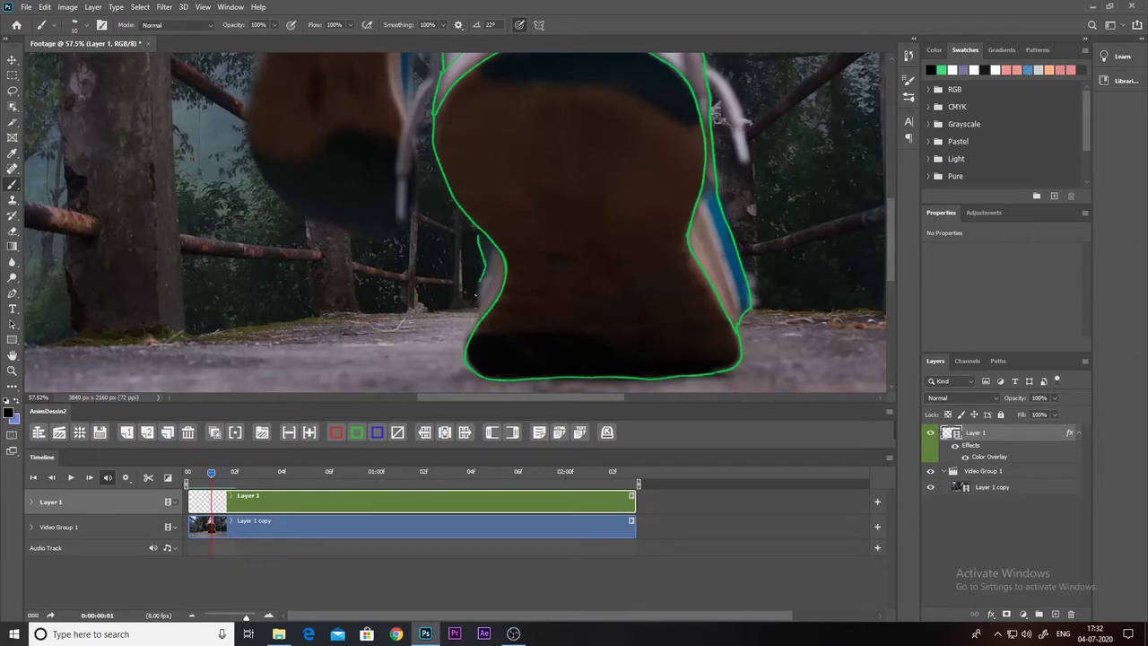
drag(563, 266, 537, 251)
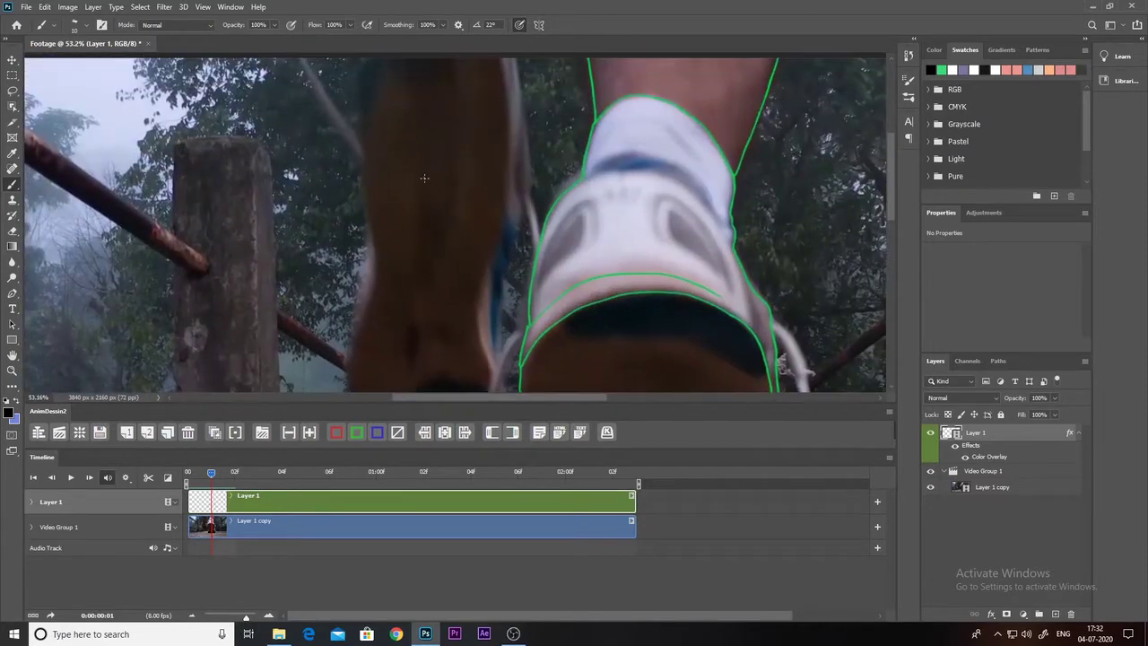
Trace the outline of the raised left shoe's sole down its outer edge, around the toe and up the inner edge.
scroll(424, 177, down, 5)
scroll(429, 165, up, 4)
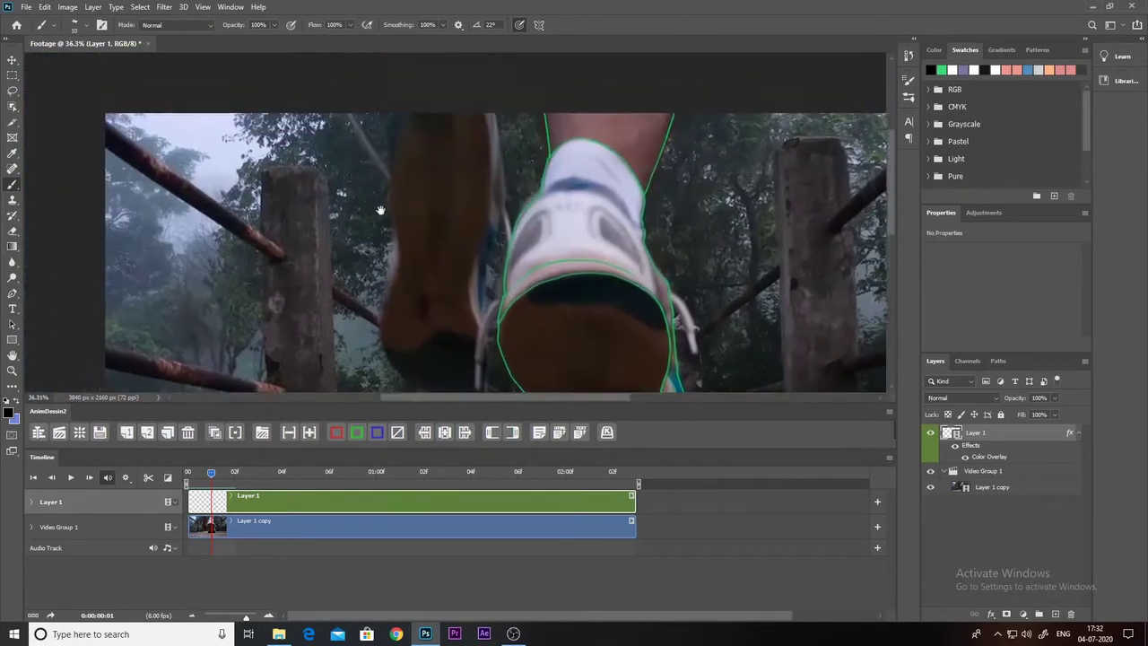
mouse_move(345, 164)
mouse_down()
mouse_move(346, 330)
mouse_move(431, 367)
mouse_move(442, 304)
mouse_up()
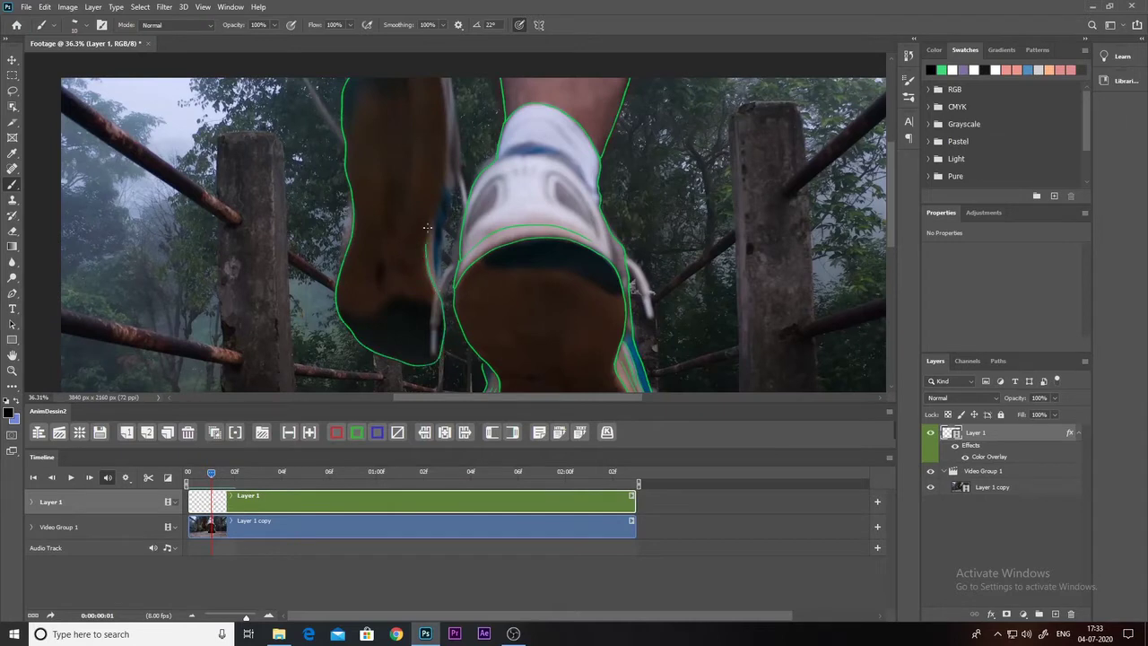